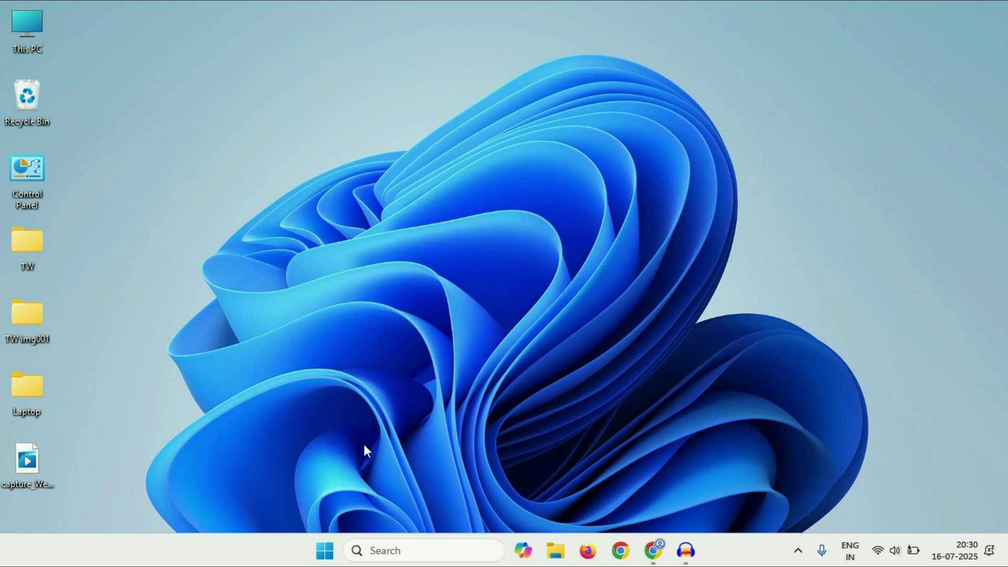
Open the system display settings, raise the built-in display's brightness to maximum and leave Night light off.
{"action": "left_click", "coordinate": [325, 550]}
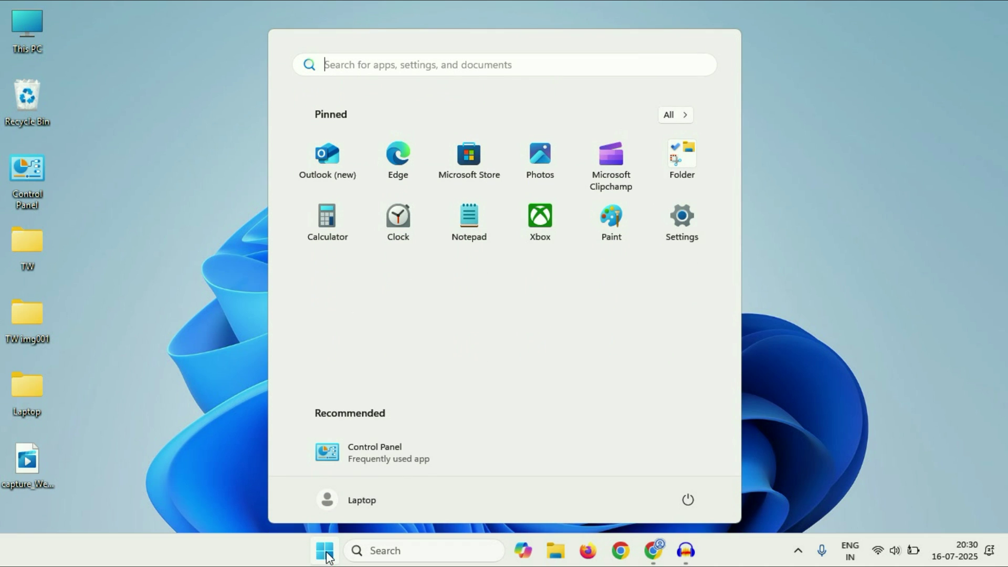
{"action": "left_click", "coordinate": [682, 220]}
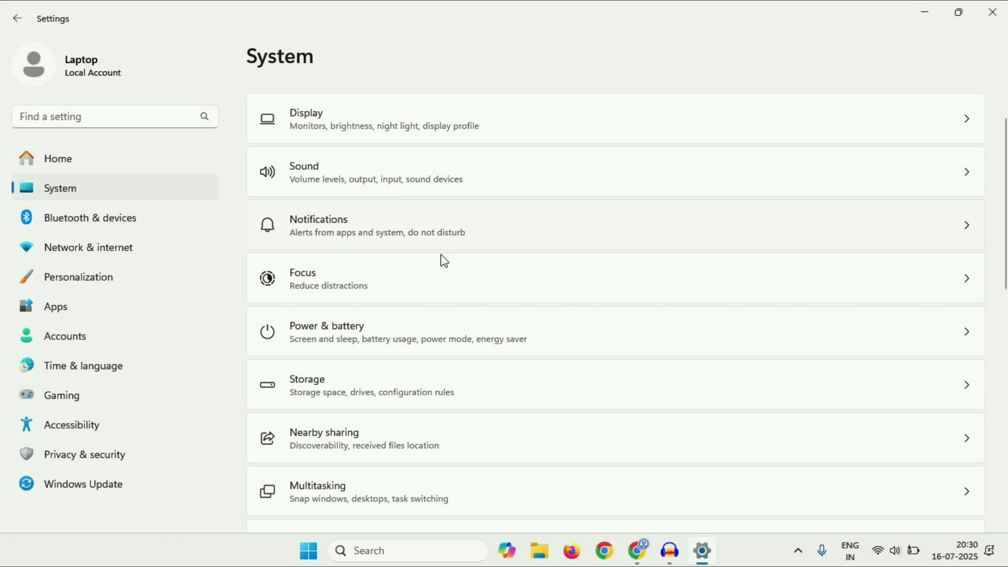
{"action": "left_click", "coordinate": [67, 187]}
{"action": "left_click", "coordinate": [411, 120]}
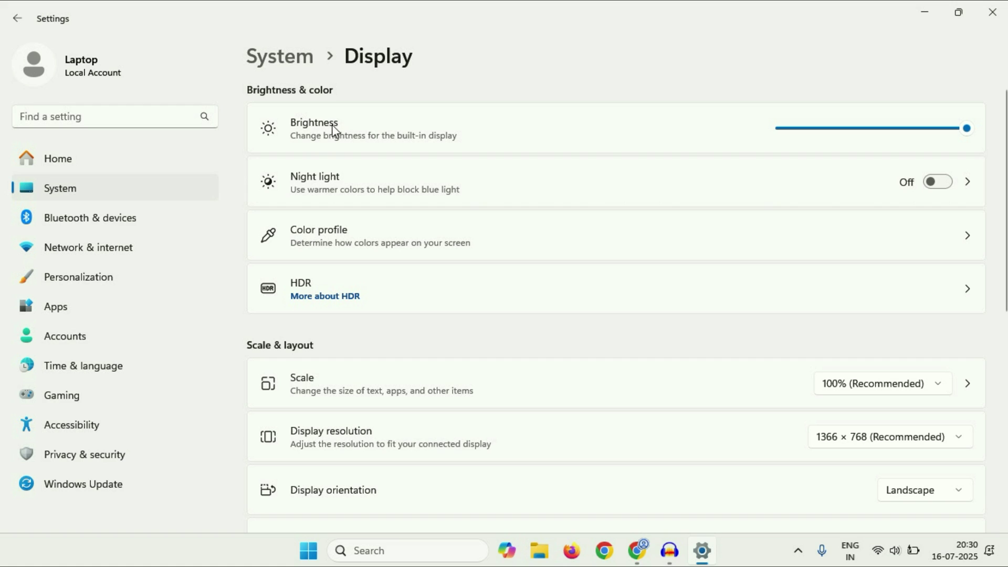
{"action": "mouse_move", "coordinate": [967, 130]}
{"action": "left_mouse_down"}
{"action": "mouse_move", "coordinate": [942, 135]}
{"action": "mouse_move", "coordinate": [982, 138]}
{"action": "left_mouse_up"}
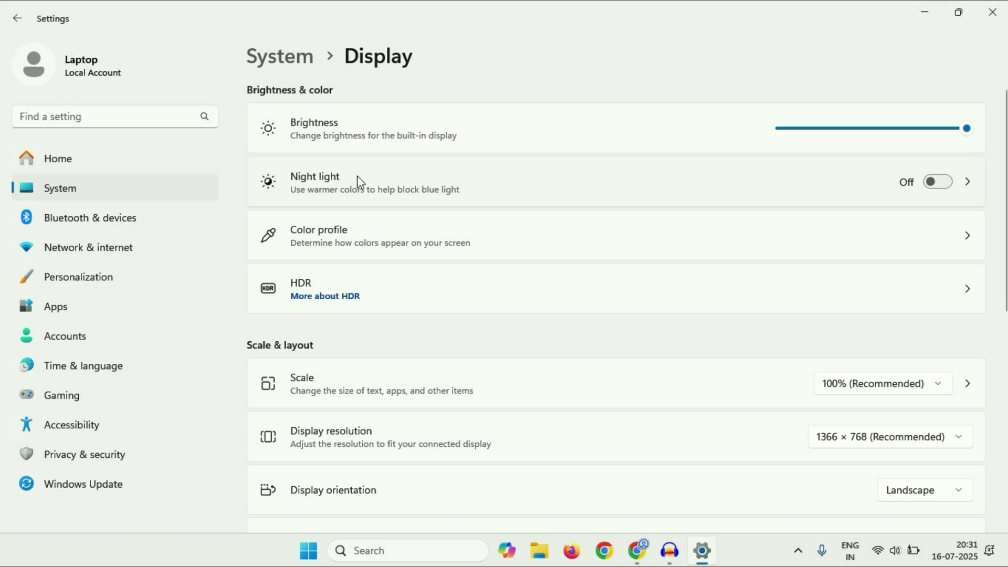
{"action": "left_click", "coordinate": [938, 184]}
Set energy saver to never turn on automatically, with lower screen brightness off, and close Settings.
{"action": "left_click", "coordinate": [63, 193]}
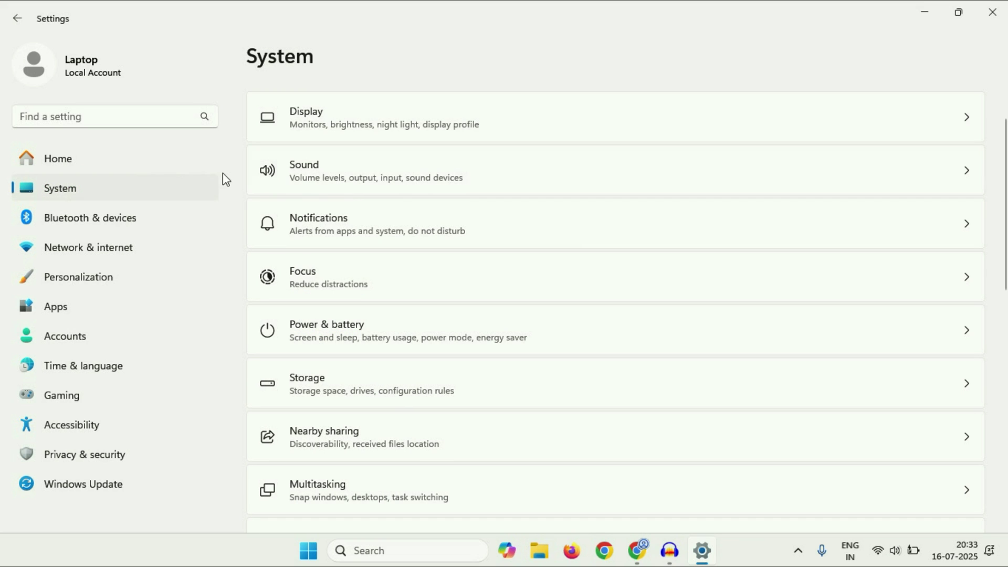
{"action": "left_click", "coordinate": [460, 335]}
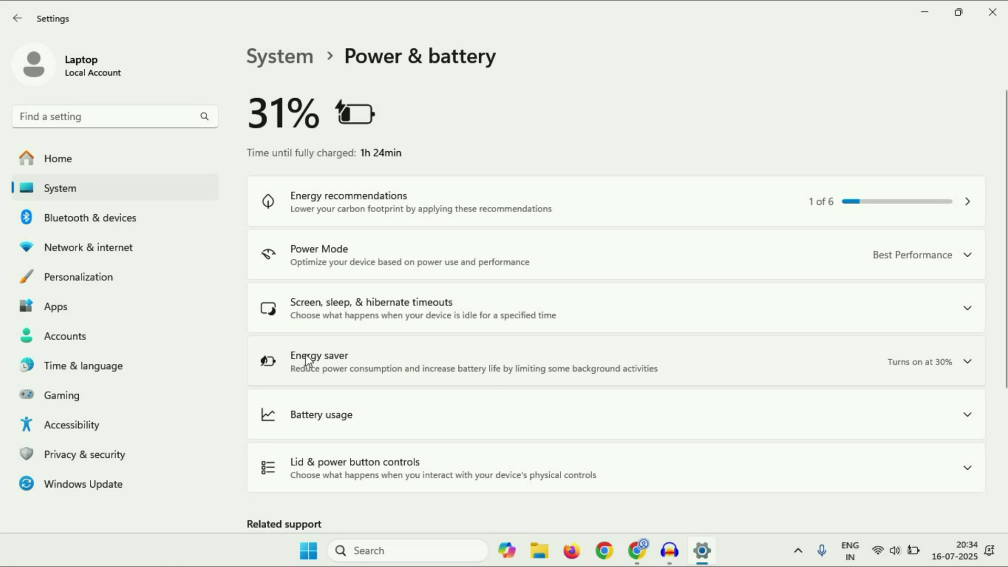
{"action": "left_click", "coordinate": [924, 370]}
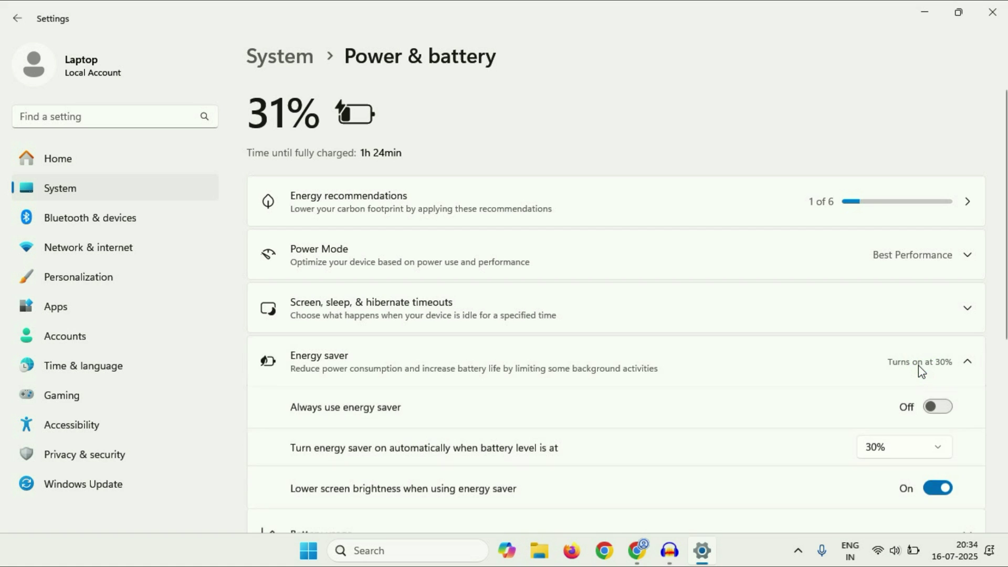
{"action": "scroll", "coordinate": [1000, 297], "scroll_direction": "down", "scroll_amount": 2}
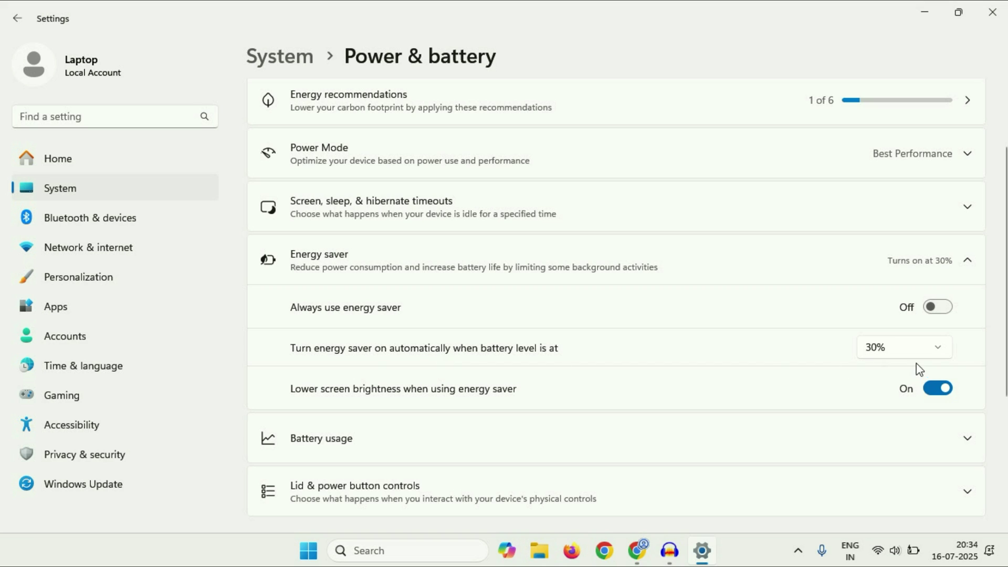
{"action": "left_click", "coordinate": [945, 346]}
{"action": "left_click", "coordinate": [899, 270]}
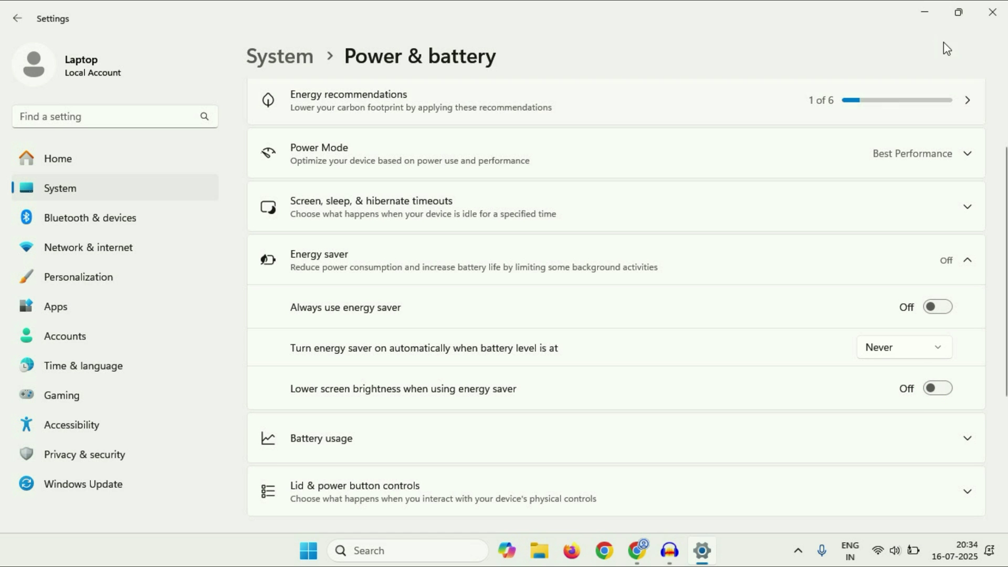
{"action": "left_click", "coordinate": [992, 11]}
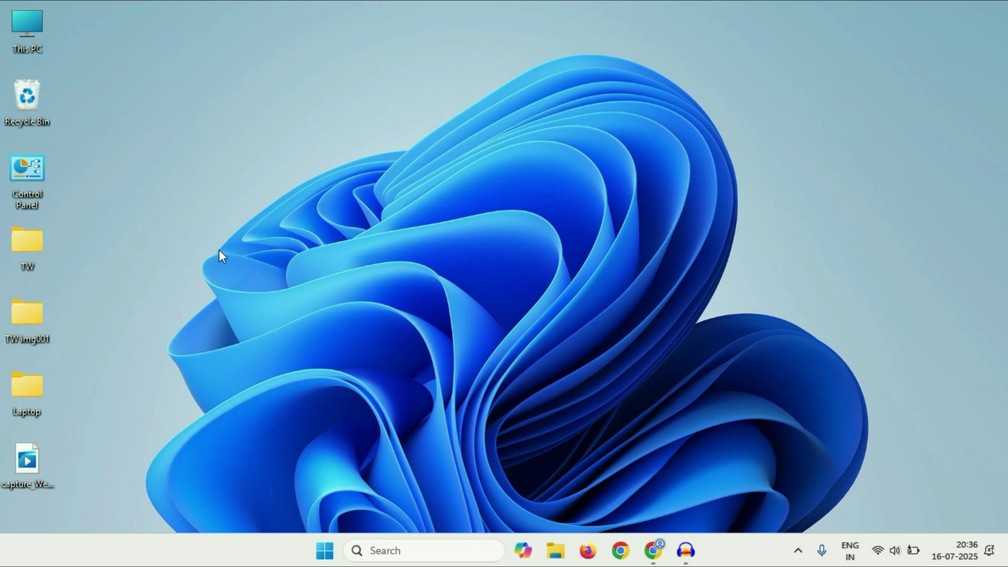
In Device Manager, view the driver options of the Intel(R) UHD Graphics 620 display adapter and close everything without changes.
{"action": "right_click", "coordinate": [331, 549]}
{"action": "left_click", "coordinate": [337, 227]}
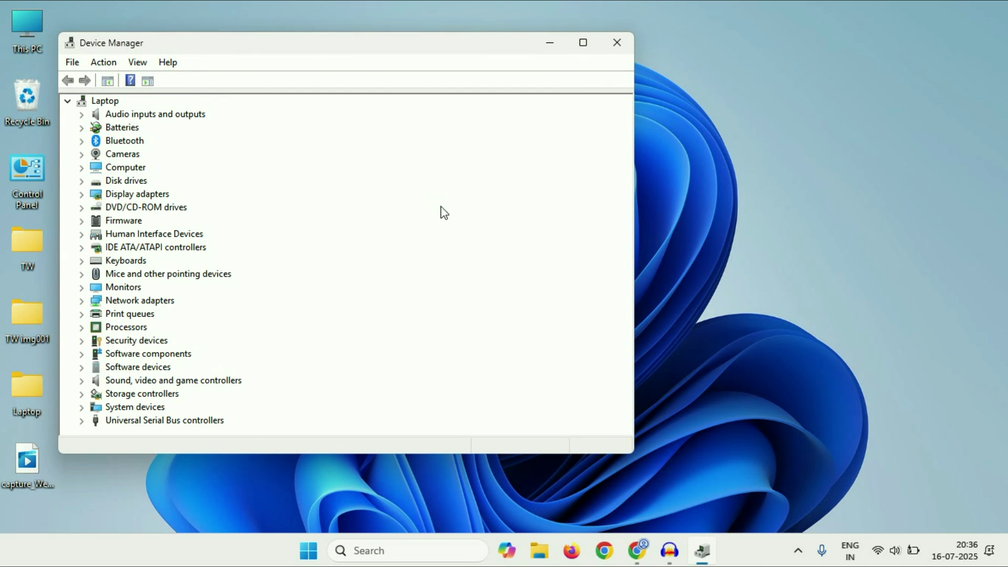
{"action": "left_click", "coordinate": [582, 44]}
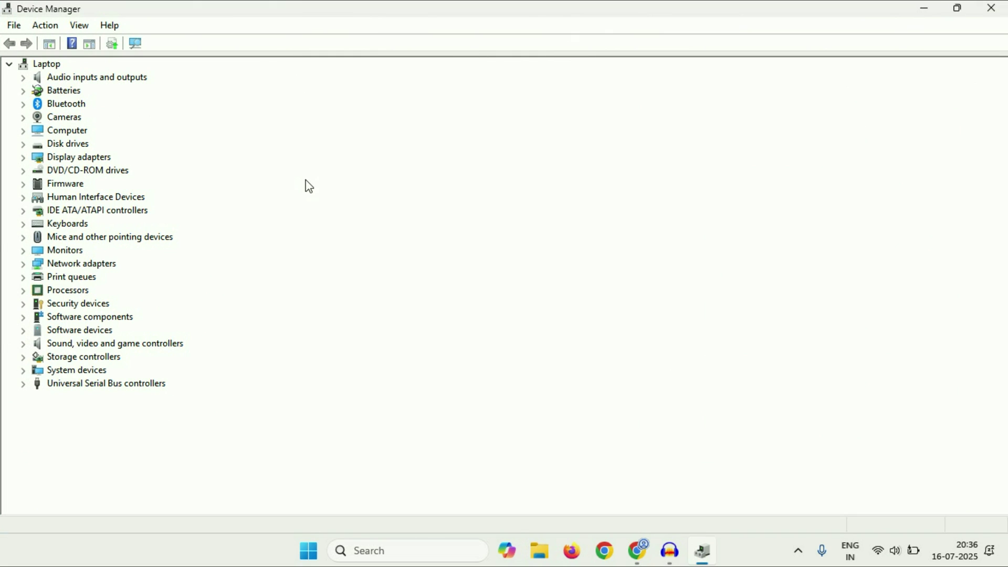
{"action": "left_click", "coordinate": [23, 158]}
{"action": "left_click", "coordinate": [157, 171]}
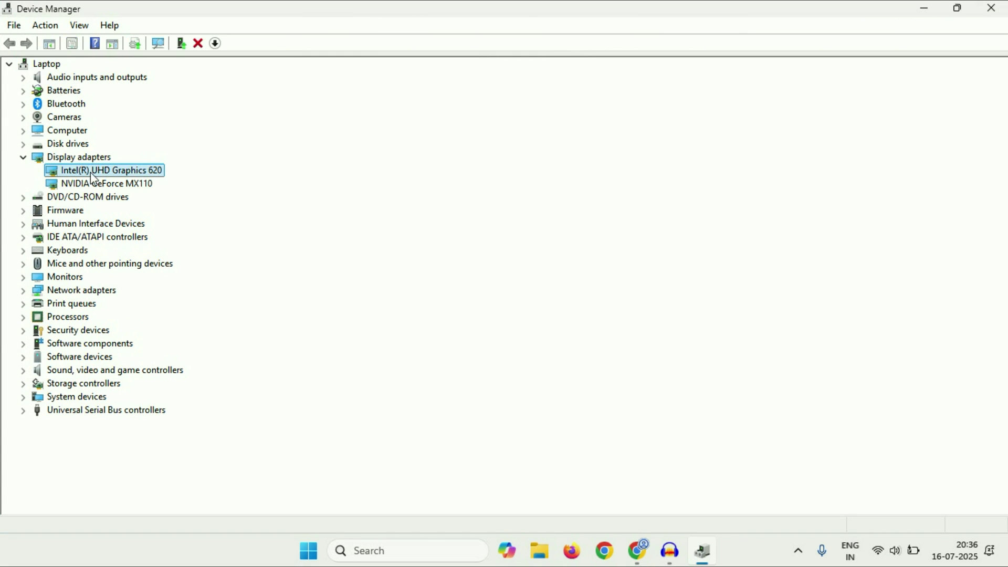
{"action": "right_click", "coordinate": [133, 172]}
{"action": "left_click", "coordinate": [208, 258]}
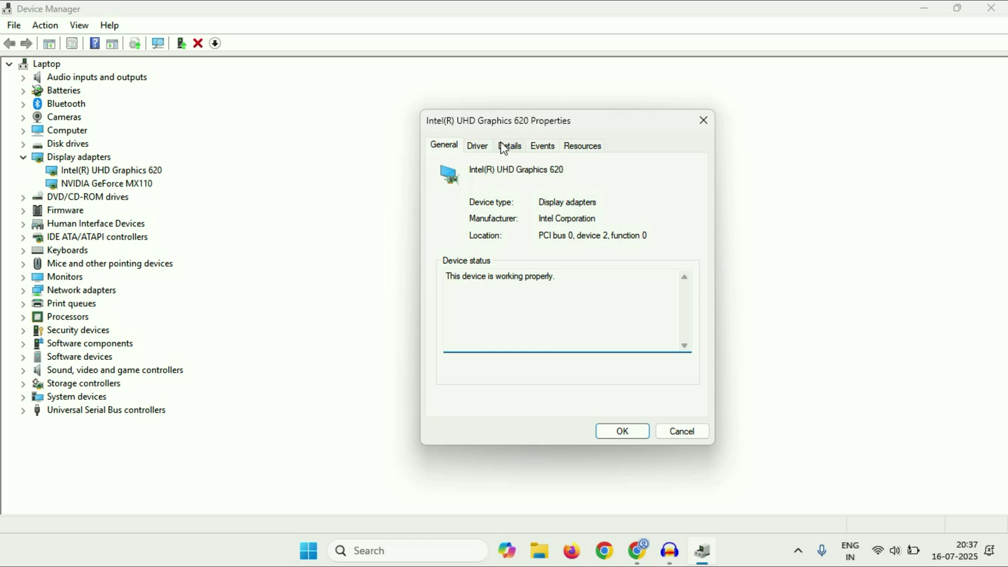
{"action": "left_click", "coordinate": [488, 149]}
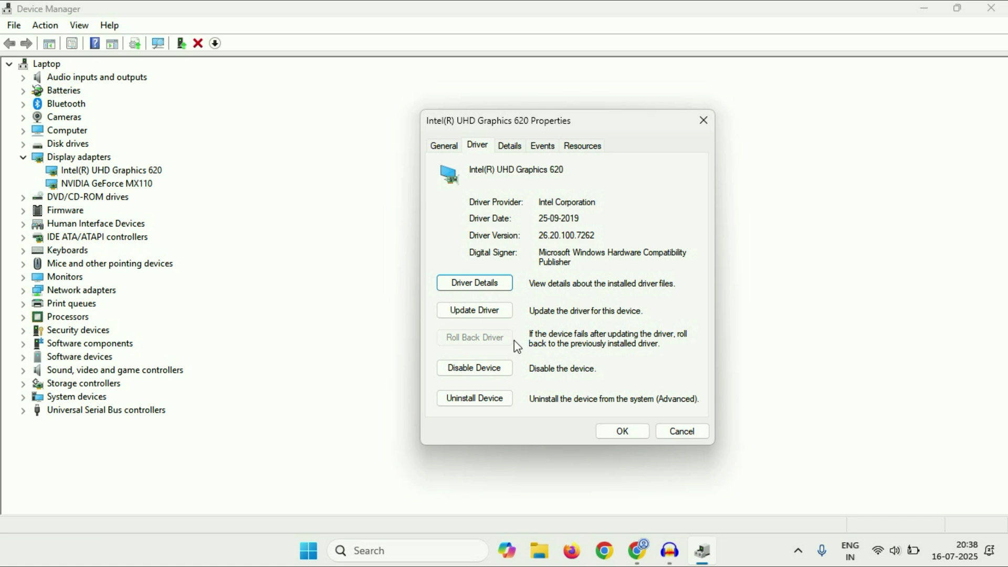
{"action": "left_click", "coordinate": [682, 431]}
{"action": "left_click", "coordinate": [991, 7]}
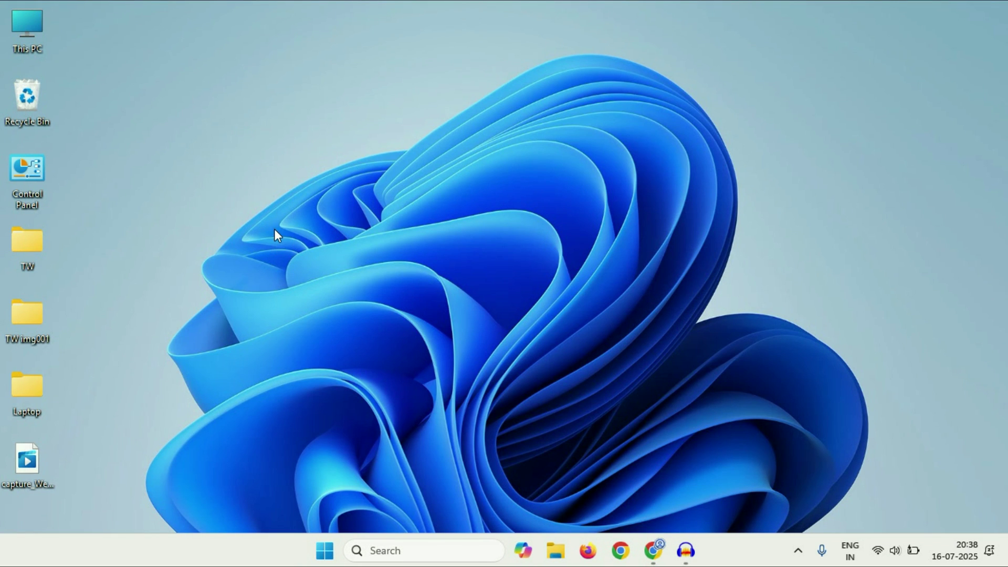
Open Device Manager and search automatically for an updated driver for the Intel(R) UHD Graphics 620 display adapter.
{"action": "right_click", "coordinate": [324, 548]}
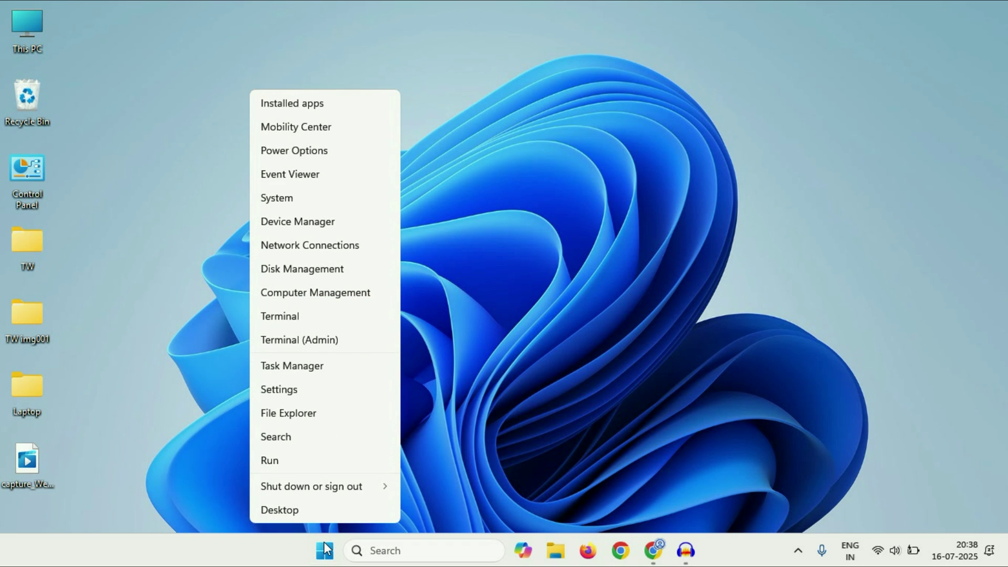
{"action": "left_click", "coordinate": [338, 222]}
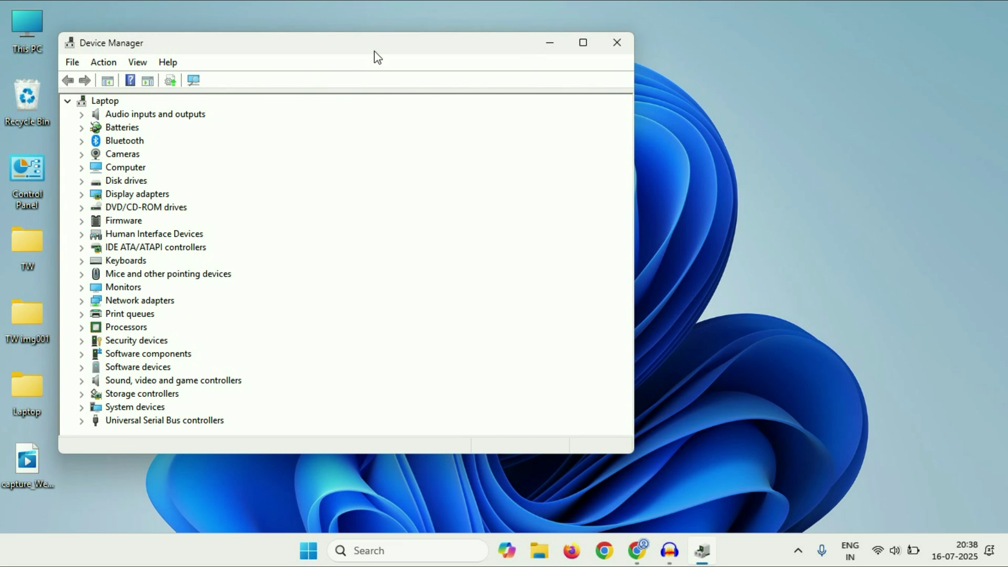
{"action": "left_click", "coordinate": [583, 43]}
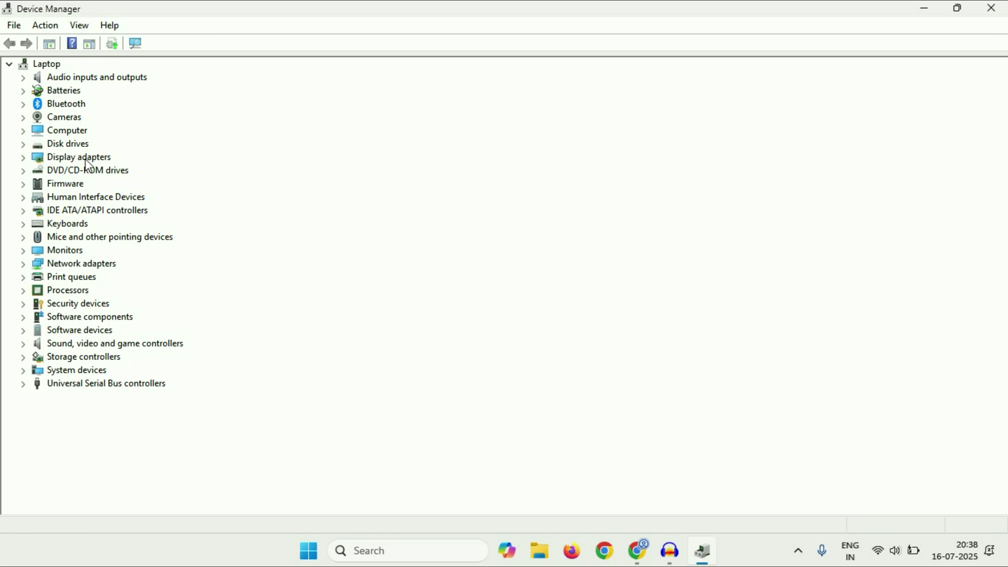
{"action": "left_click", "coordinate": [23, 157]}
{"action": "left_click", "coordinate": [122, 173]}
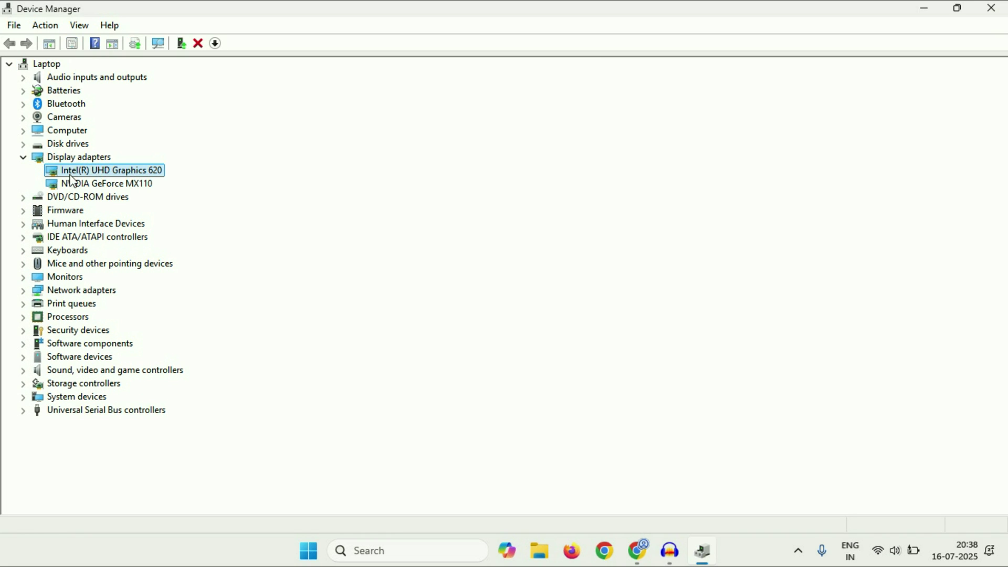
{"action": "right_click", "coordinate": [156, 176]}
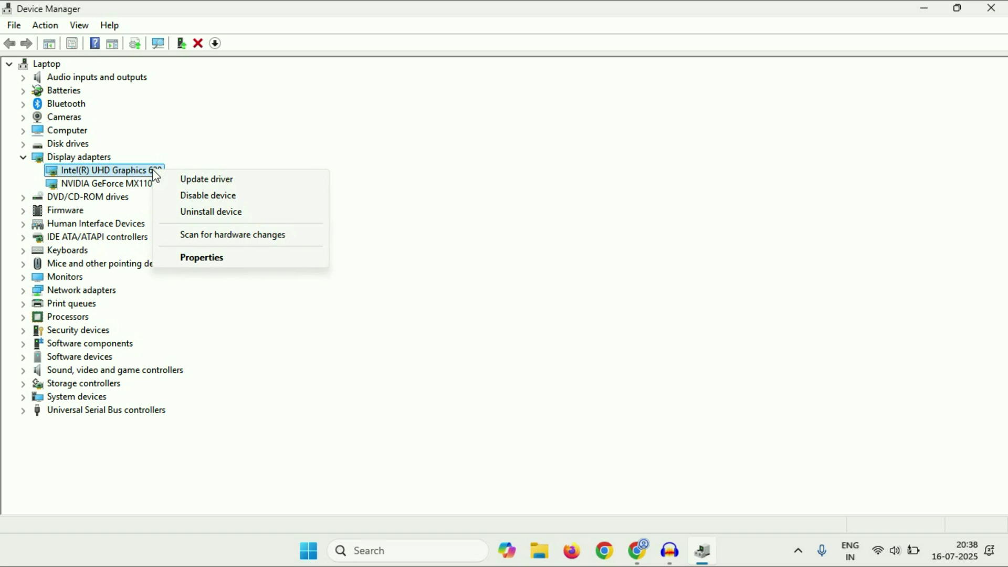
{"action": "left_click", "coordinate": [244, 181]}
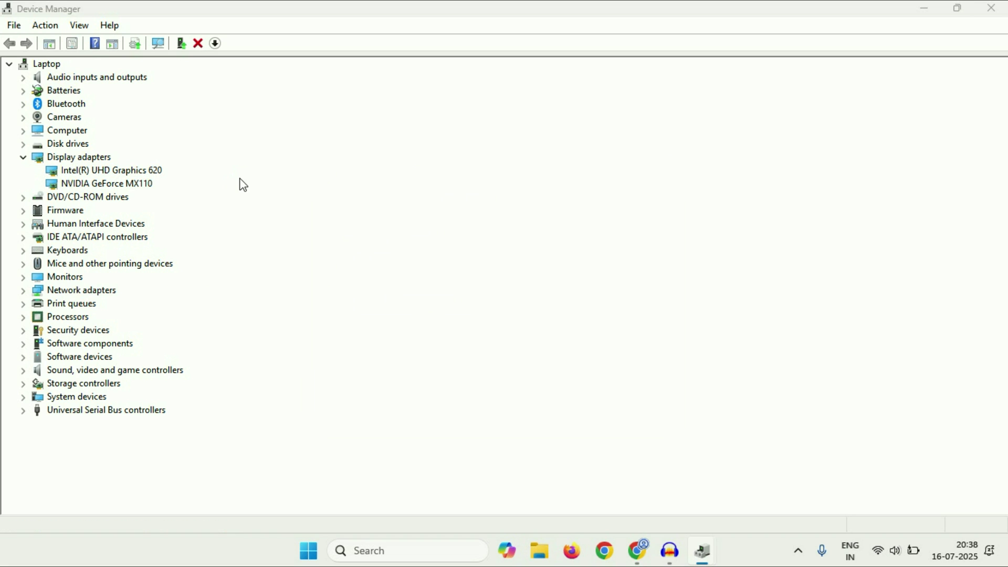
{"action": "left_click", "coordinate": [393, 243]}
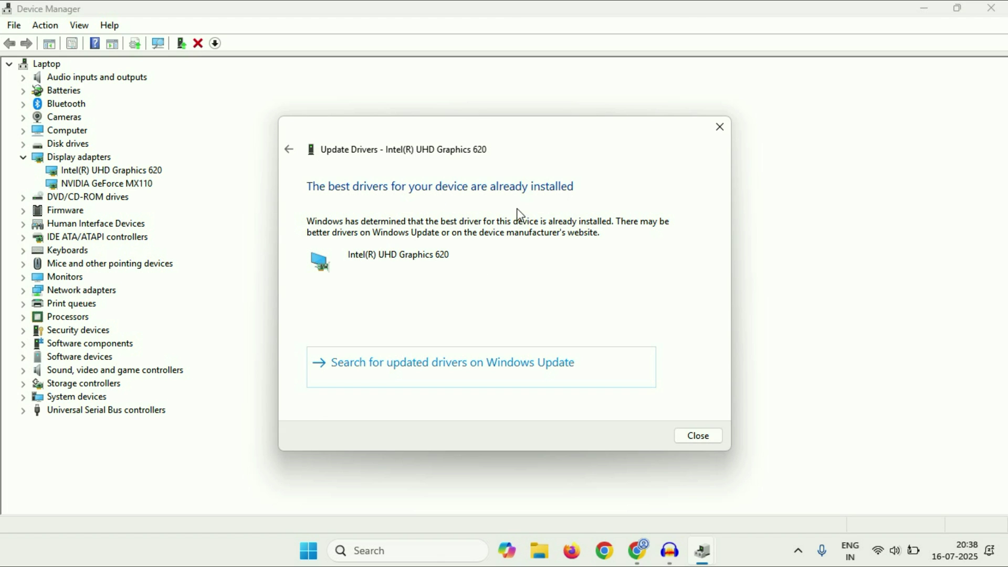
{"action": "left_click", "coordinate": [693, 433]}
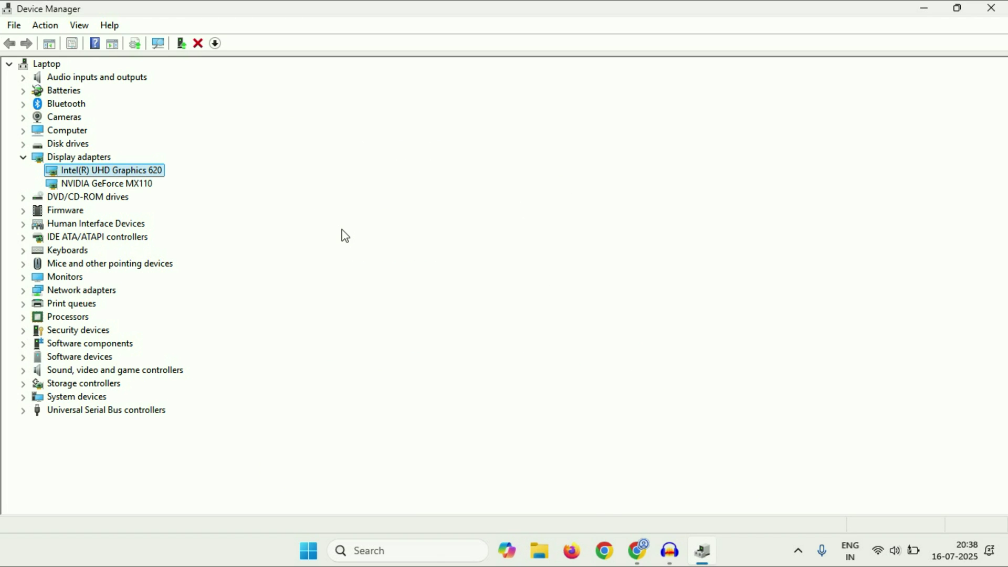
Try to update Intel(R) UHD Graphics 620 manually by picking the first compatible driver on the computer, cancel and close Device Manager.
{"action": "right_click", "coordinate": [146, 169]}
{"action": "left_click", "coordinate": [229, 180]}
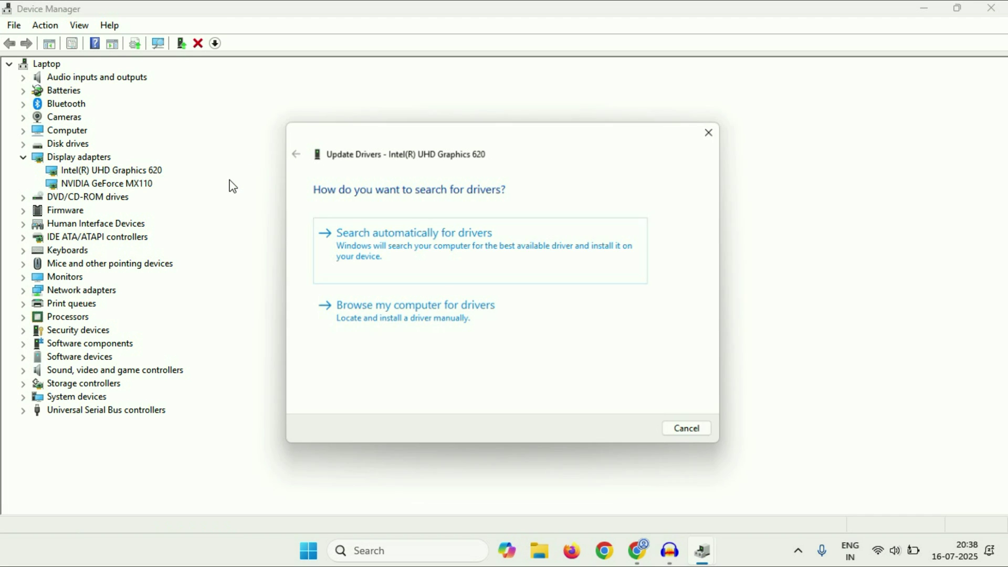
{"action": "left_click_drag", "start_coordinate": [400, 146], "coordinate": [439, 128]}
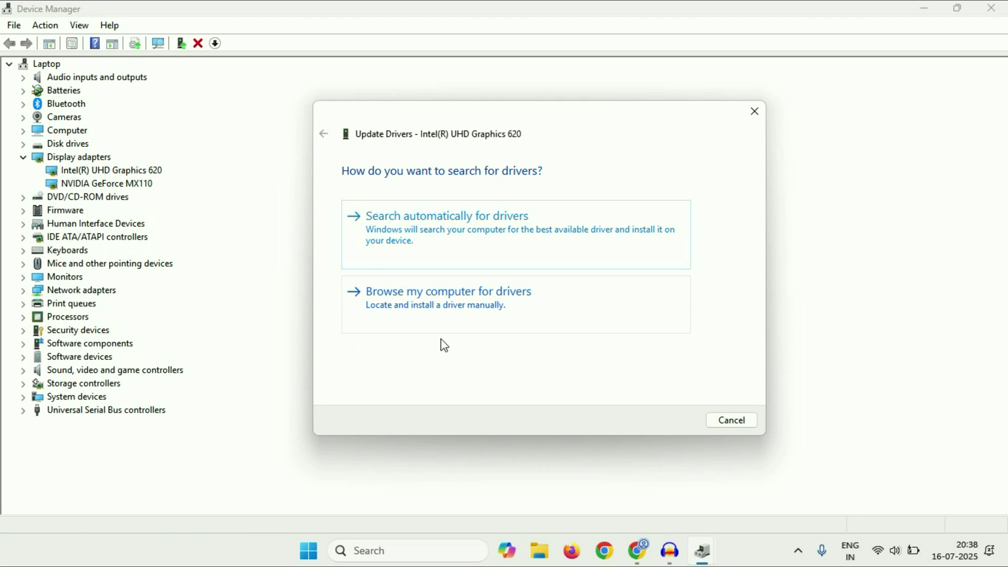
{"action": "left_click", "coordinate": [506, 312]}
{"action": "left_click", "coordinate": [435, 349]}
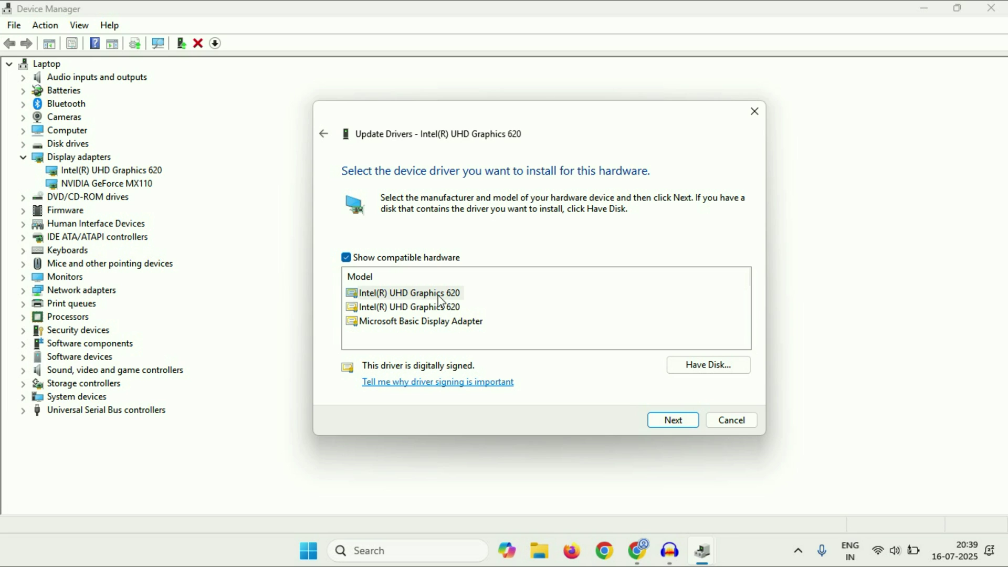
{"action": "left_click", "coordinate": [452, 294]}
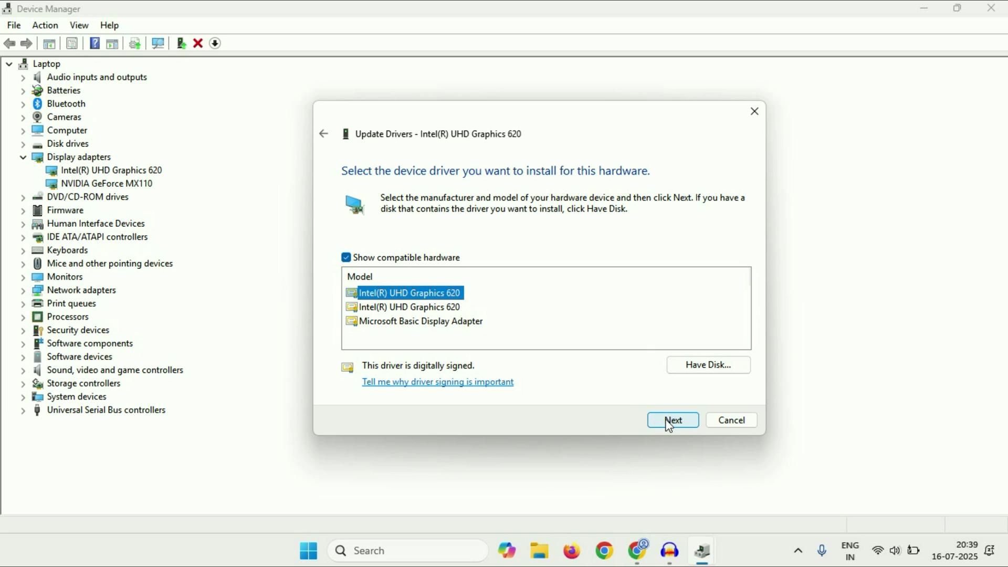
{"action": "left_click", "coordinate": [741, 422]}
{"action": "left_click", "coordinate": [992, 9]}
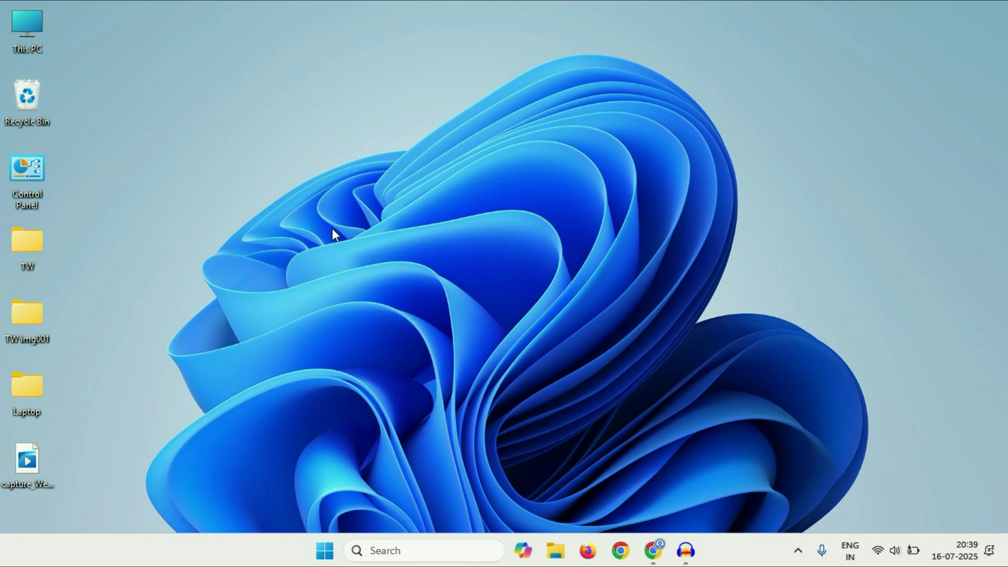
Start display color calibration from the display's color profile settings, and close both the calibration and Settings.
{"action": "left_click", "coordinate": [325, 550]}
{"action": "left_click", "coordinate": [683, 240]}
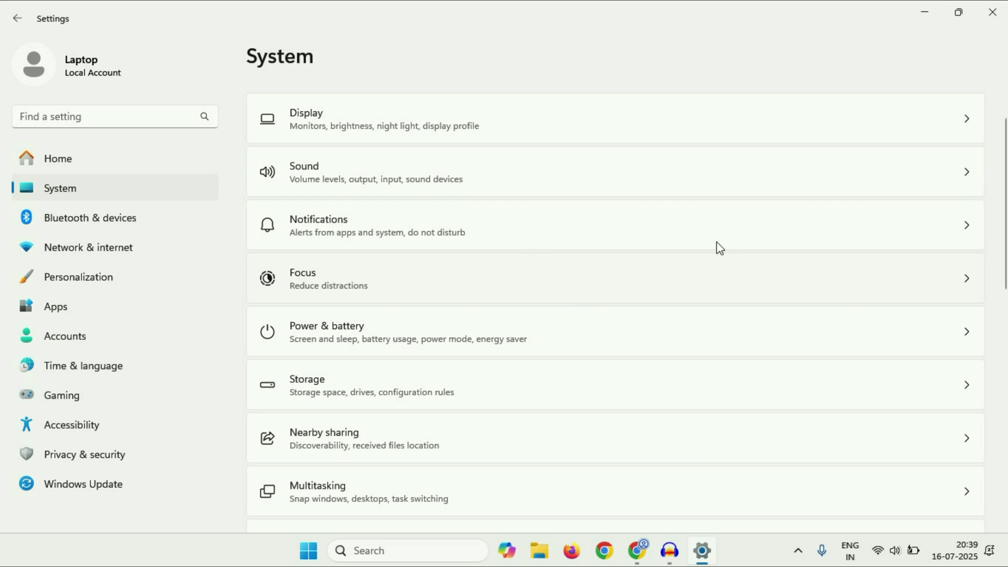
{"action": "left_click", "coordinate": [96, 191]}
{"action": "left_click", "coordinate": [428, 126]}
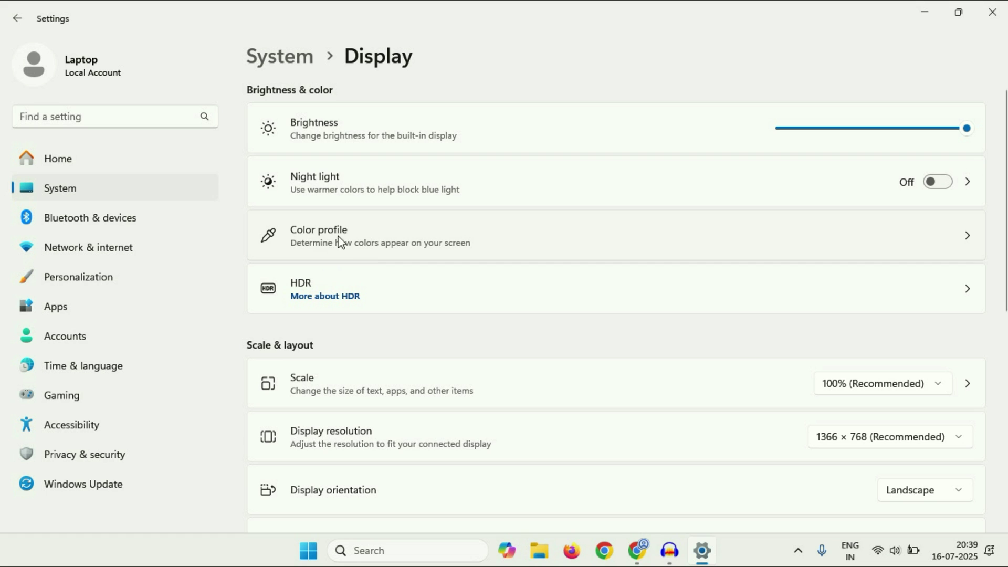
{"action": "left_click", "coordinate": [397, 243]}
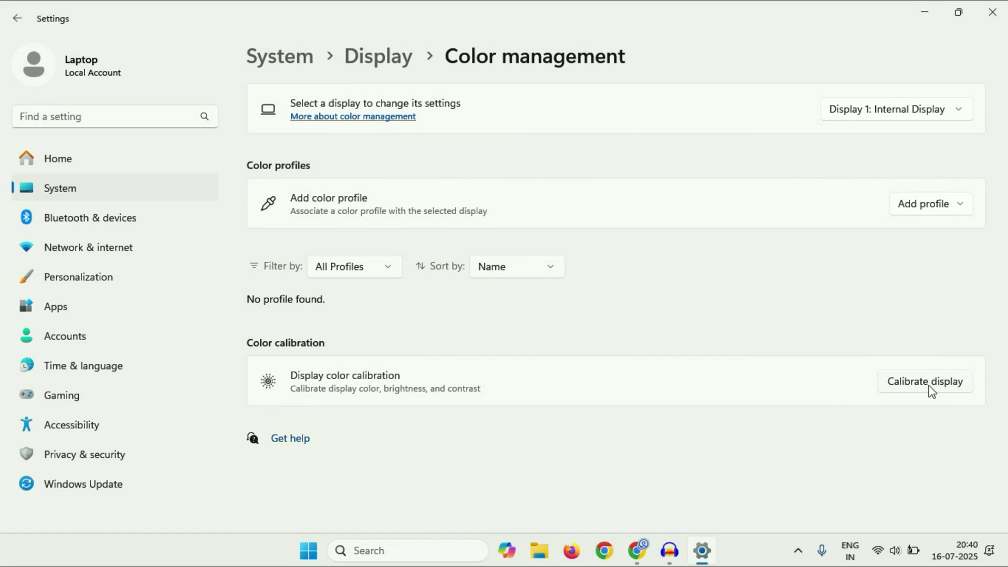
{"action": "left_click", "coordinate": [929, 389]}
{"action": "left_click", "coordinate": [991, 10]}
{"action": "left_click", "coordinate": [993, 15]}
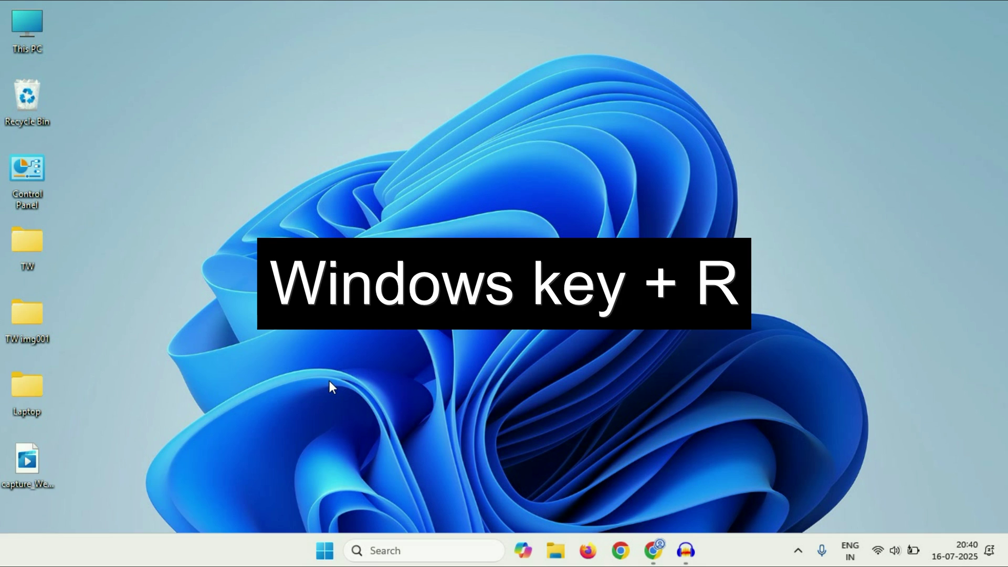
Launch the Display Color Calibration wizard by running the dccw command.
{"action": "key", "text": "super+r"}
{"action": "left_click_drag", "start_coordinate": [170, 374], "coordinate": [498, 242]}
{"action": "left_click", "coordinate": [477, 321]}
{"action": "double_click", "coordinate": [477, 322]}
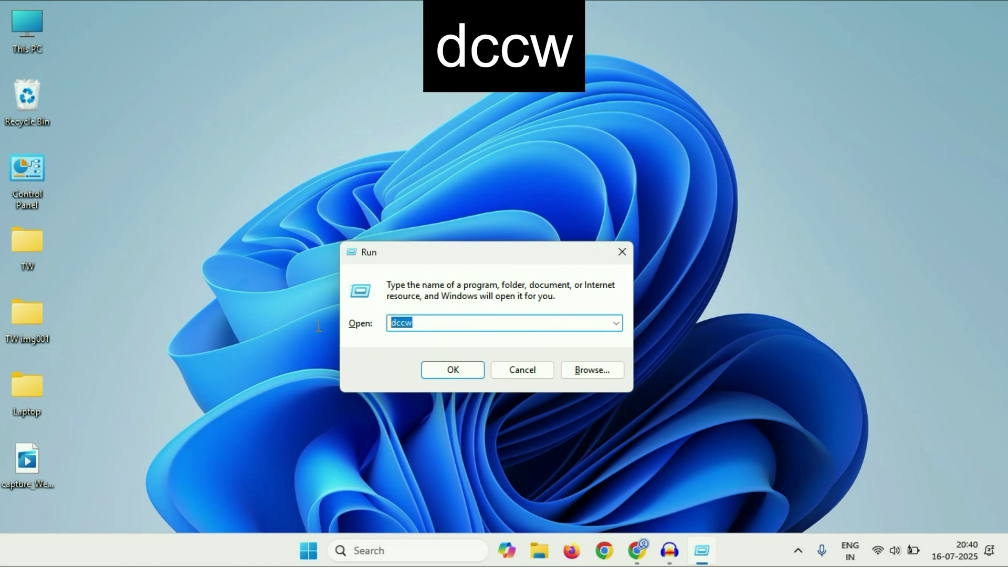
{"action": "left_click", "coordinate": [458, 375]}
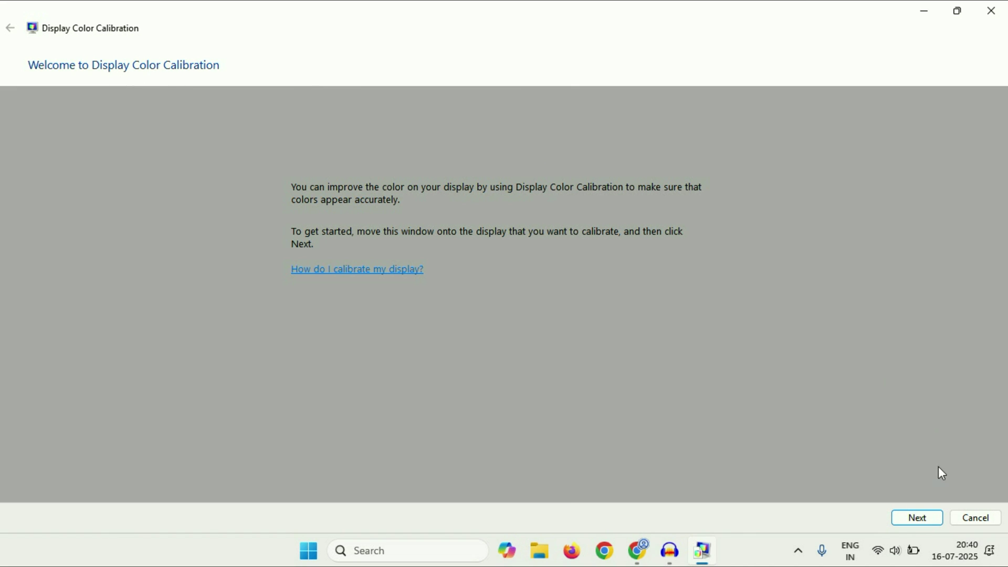
Start the calibration and raise the gamma slider to minimize the small dots in the middle of the circles.
{"action": "left_click", "coordinate": [908, 520]}
{"action": "left_click", "coordinate": [907, 521]}
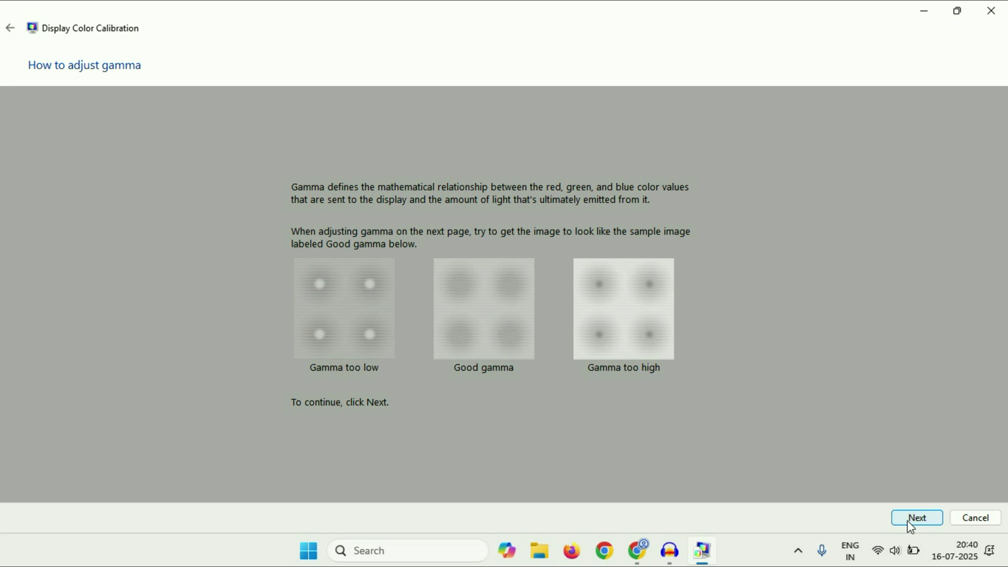
{"action": "left_click", "coordinate": [907, 521]}
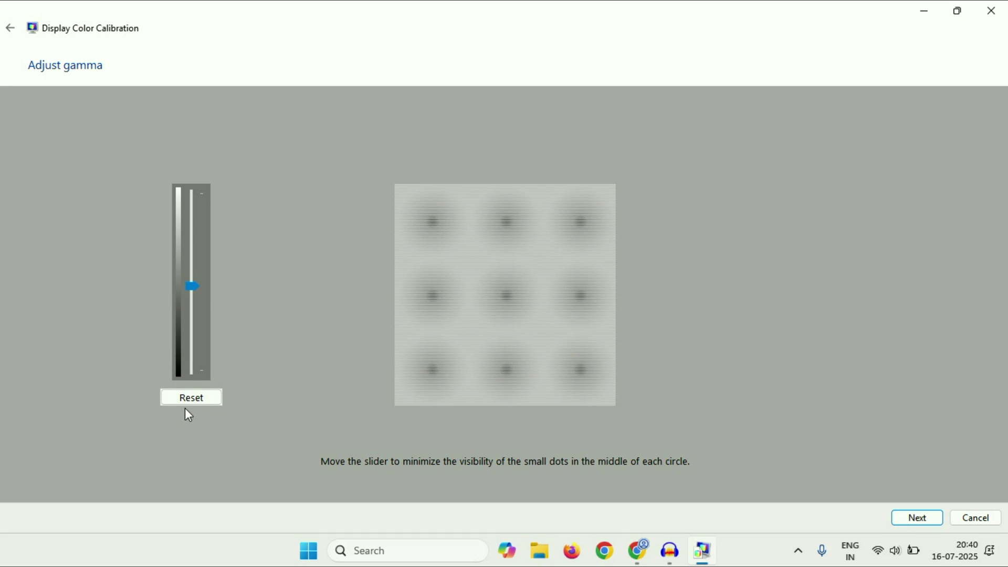
{"action": "left_click_drag", "start_coordinate": [192, 286], "coordinate": [203, 226]}
{"action": "left_click", "coordinate": [918, 520]}
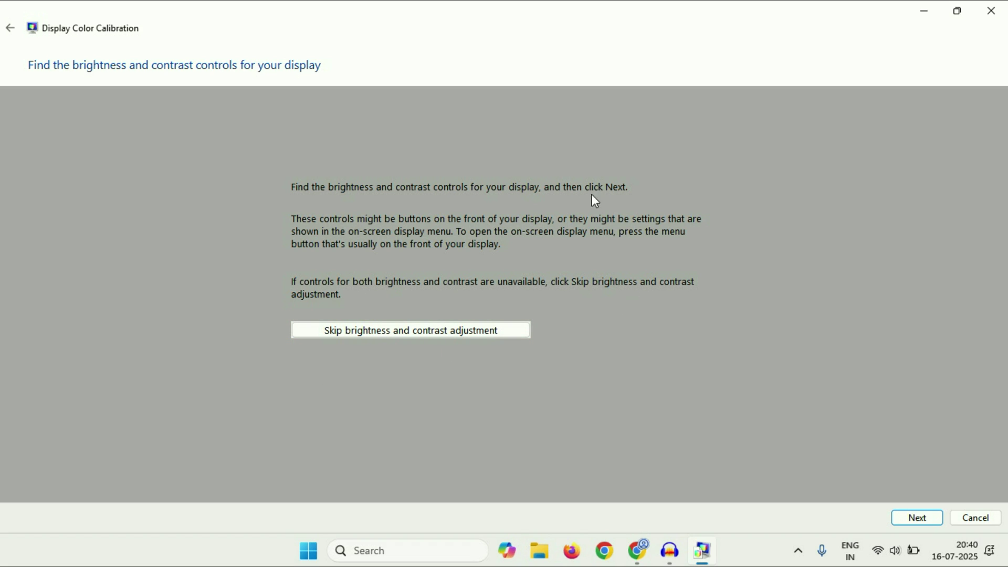
Proceed through the brightness, contrast and color balance pages, leaving the red, green and blue levels as they are.
{"action": "left_click", "coordinate": [912, 517]}
{"action": "left_click", "coordinate": [912, 517]}
{"action": "left_click", "coordinate": [912, 517]}
{"action": "left_click", "coordinate": [912, 517]}
{"action": "left_click", "coordinate": [912, 517]}
{"action": "left_click", "coordinate": [912, 518]}
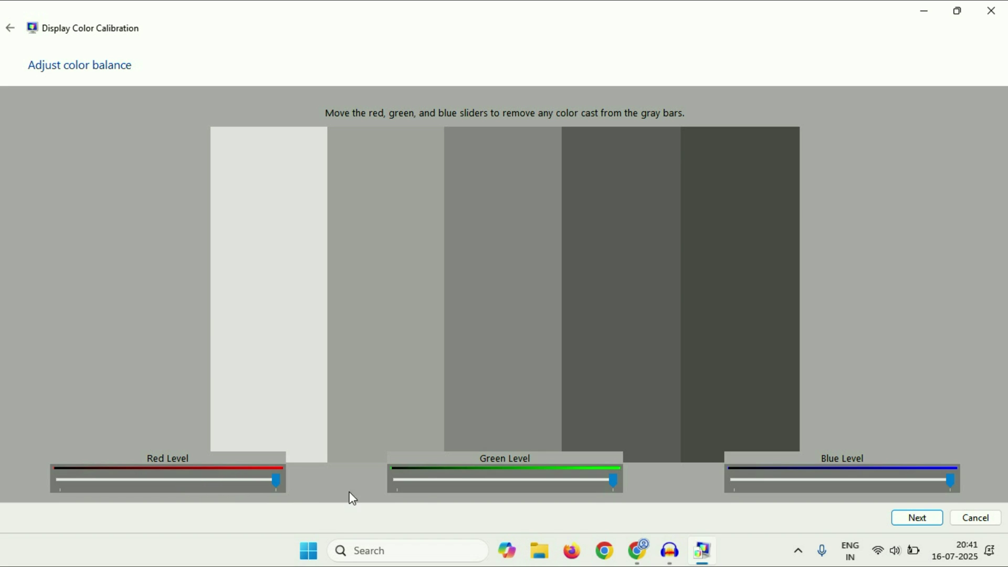
{"action": "left_click", "coordinate": [916, 518]}
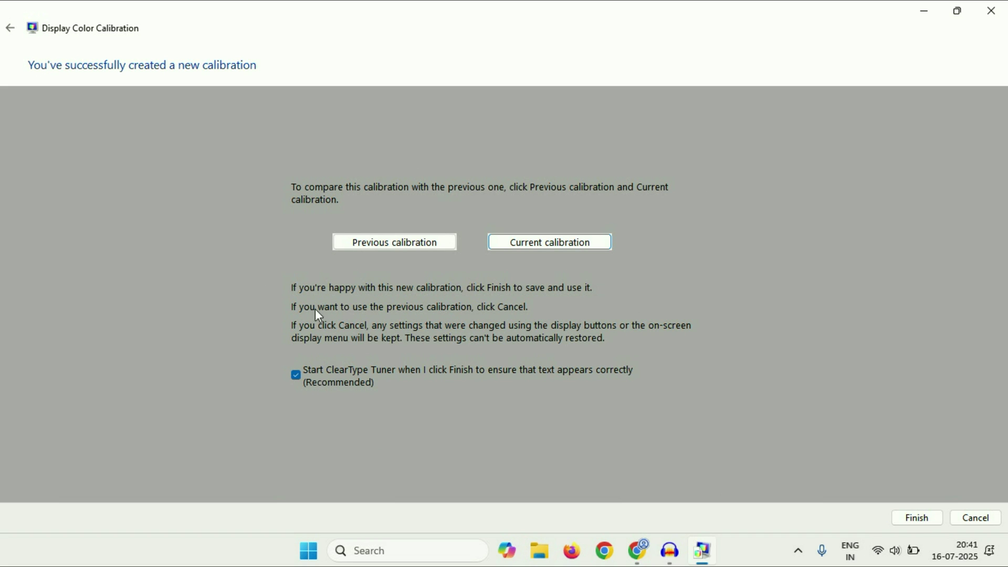
Compare the previous calibration with the current one, and save the new calibration with ClearType Tuner set to start.
{"action": "left_click", "coordinate": [383, 243]}
{"action": "left_click", "coordinate": [566, 242]}
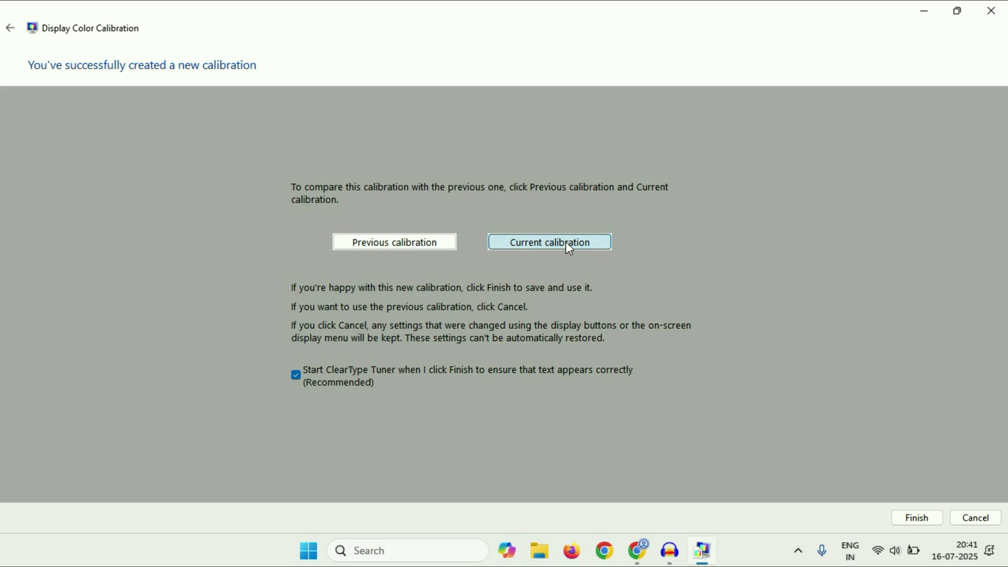
{"action": "left_click", "coordinate": [392, 245]}
{"action": "left_click", "coordinate": [546, 245]}
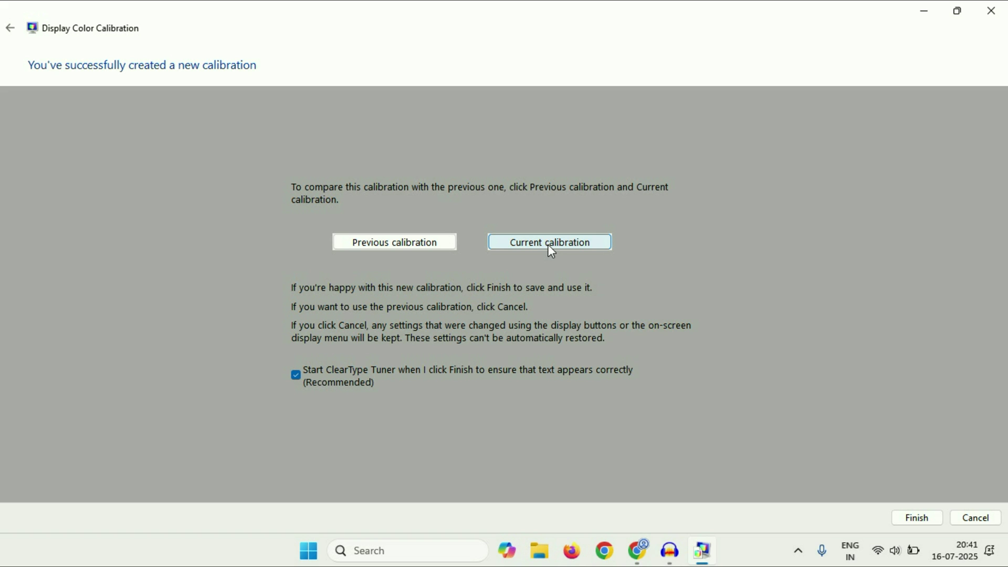
{"action": "left_click", "coordinate": [911, 528]}
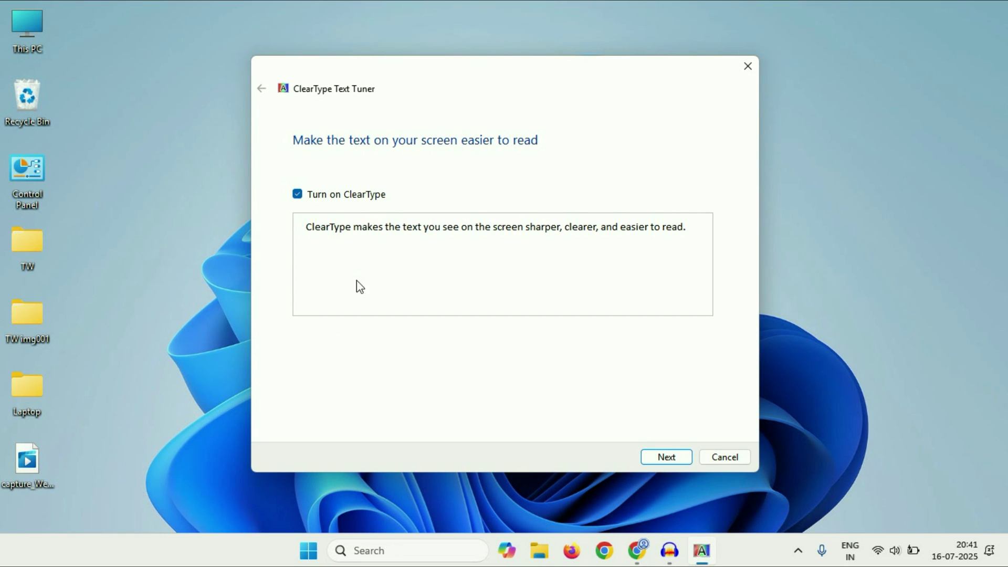
Complete the ClearType Text Tuner with ClearType turned on, accepting the preselected text sample in all five comparisons.
{"action": "left_click", "coordinate": [671, 462]}
{"action": "left_click", "coordinate": [644, 461]}
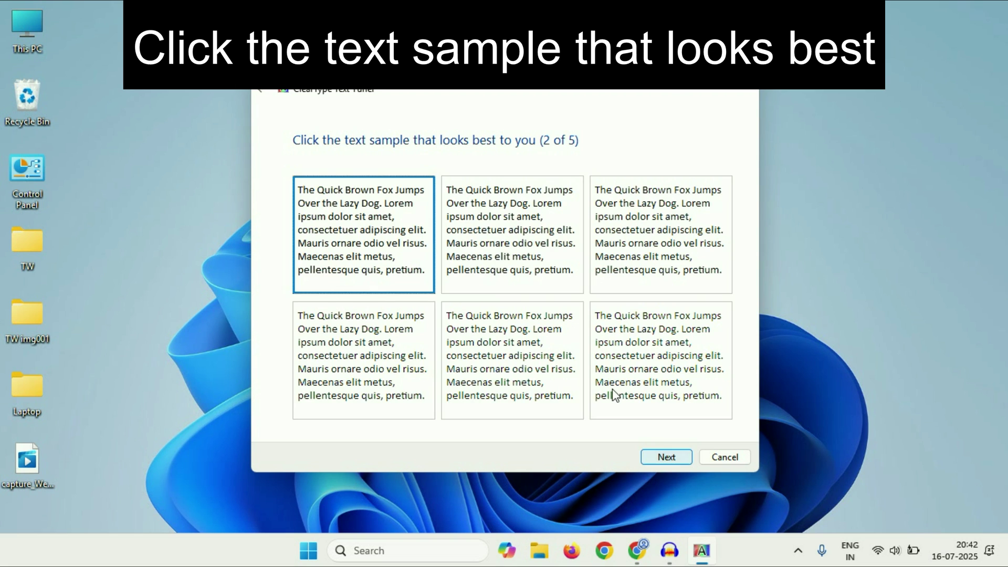
{"action": "left_click", "coordinate": [690, 464]}
{"action": "key", "text": "Return"}
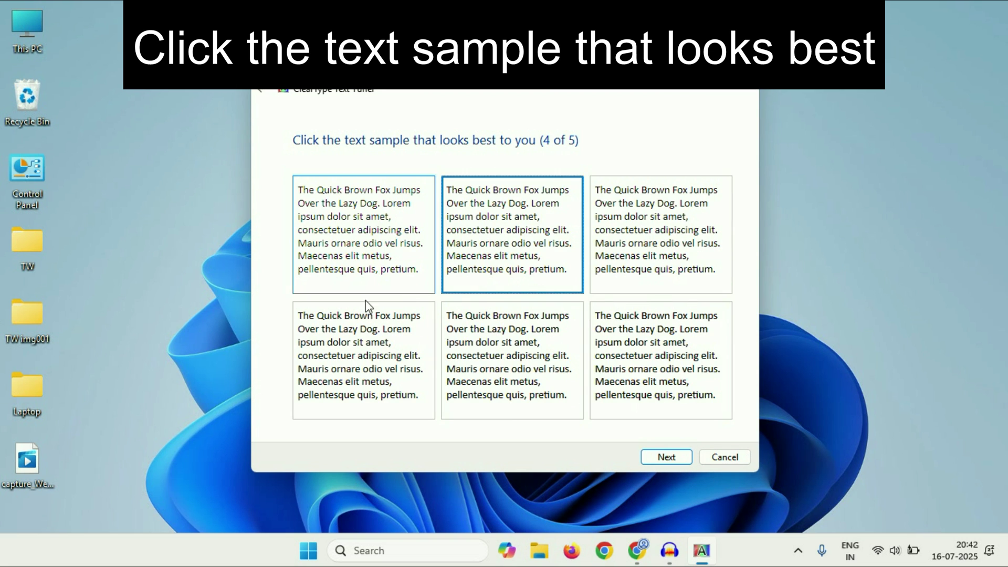
{"action": "key", "text": "Return"}
{"action": "left_click", "coordinate": [654, 462]}
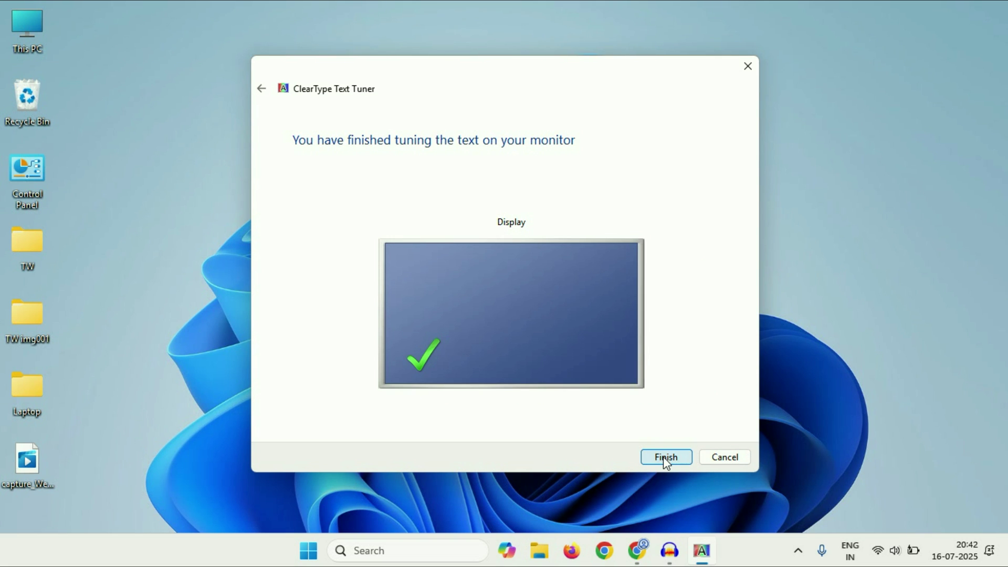
{"action": "left_click", "coordinate": [665, 457]}
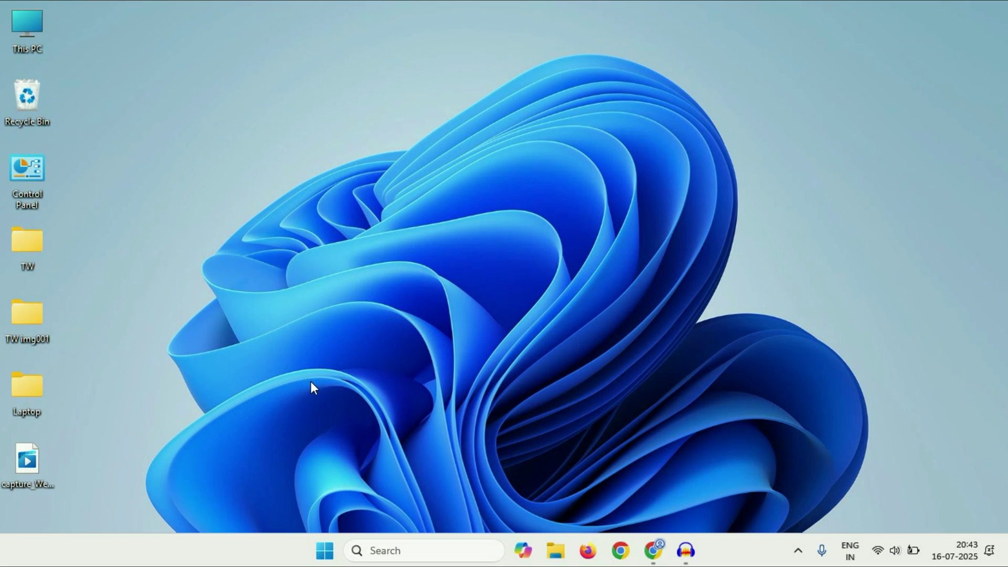
Open Power Options from Control Panel with its items viewed as large icons.
{"action": "left_click", "coordinate": [325, 552]}
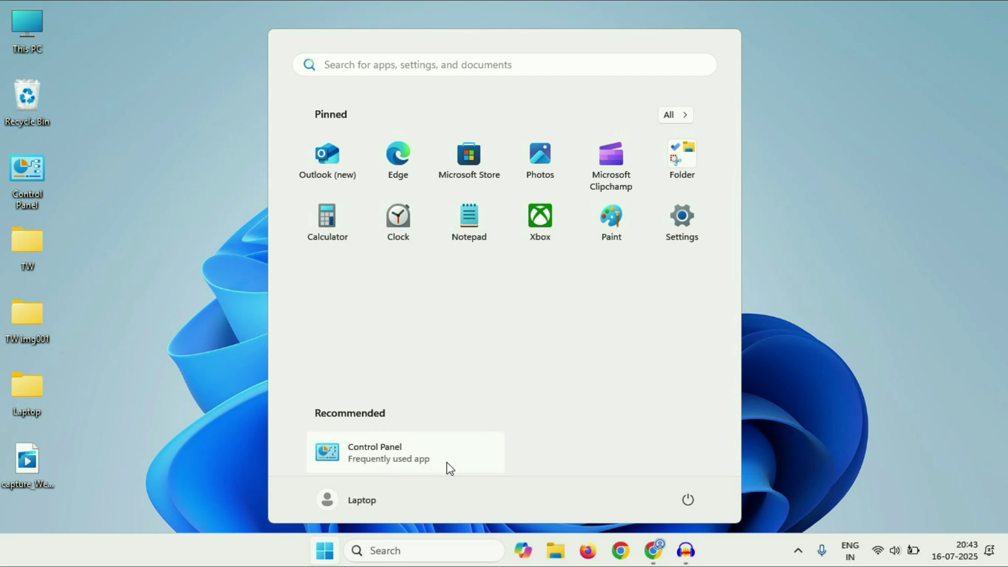
{"action": "left_click", "coordinate": [395, 460]}
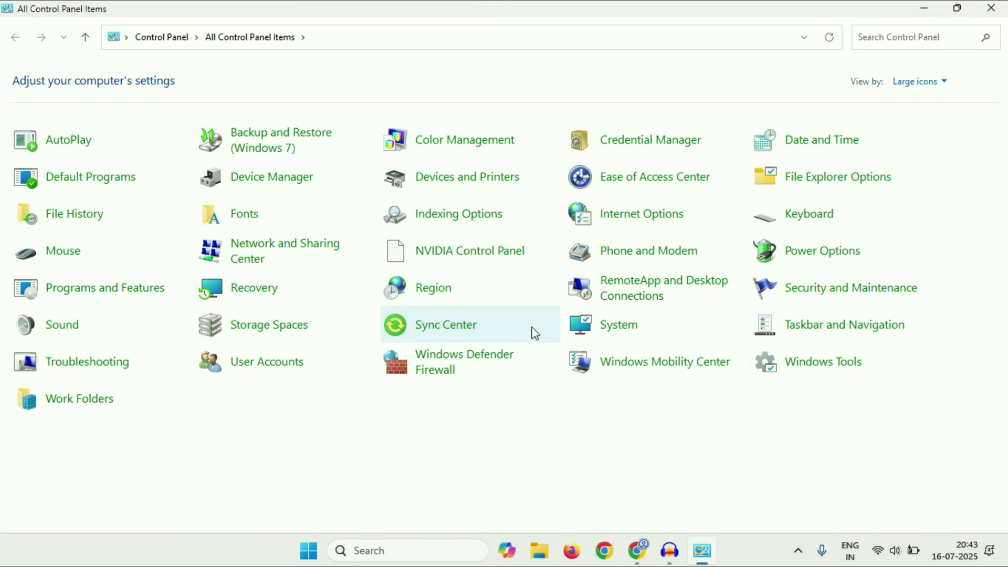
{"action": "left_click", "coordinate": [935, 82]}
{"action": "left_click", "coordinate": [928, 125]}
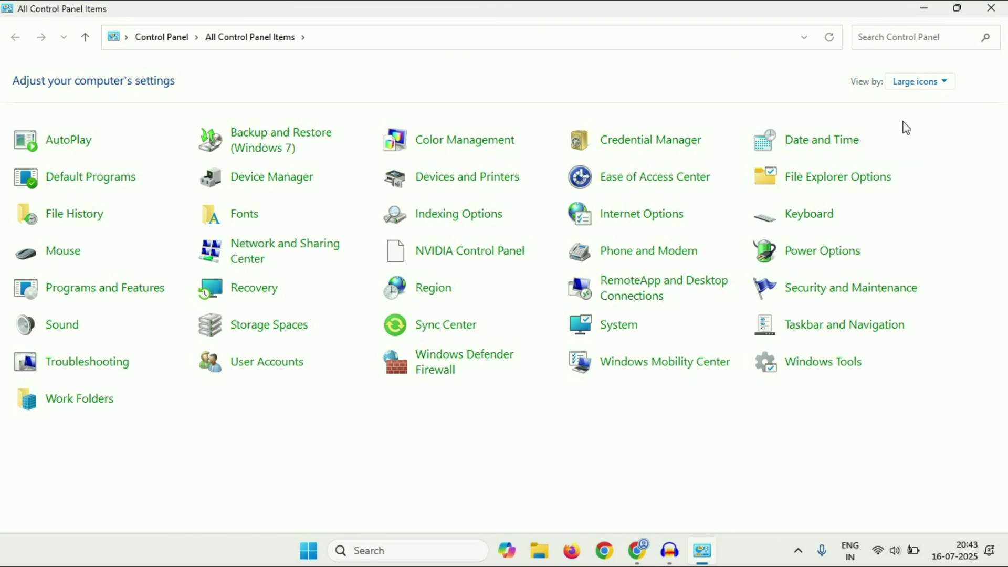
{"action": "left_click", "coordinate": [805, 259]}
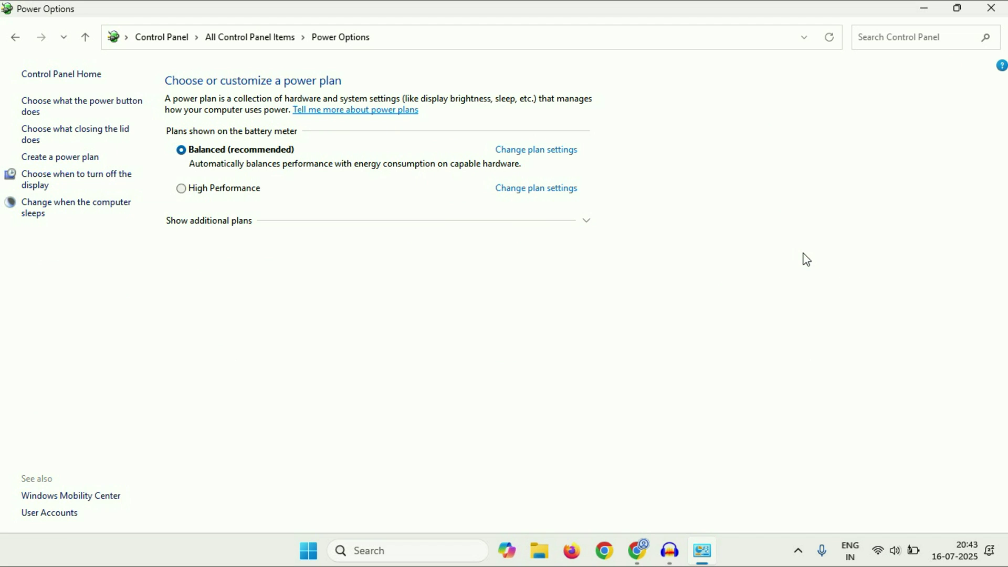
Select the High Performance plan and expand Display > Turn off display after in its advanced power settings.
{"action": "left_click", "coordinate": [187, 194]}
{"action": "left_click", "coordinate": [556, 192]}
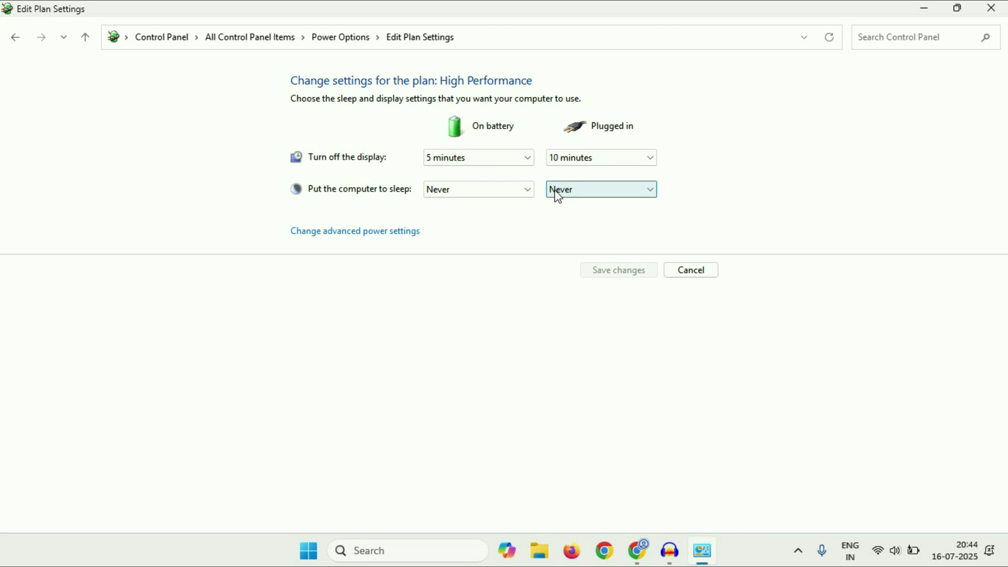
{"action": "left_click", "coordinate": [380, 231]}
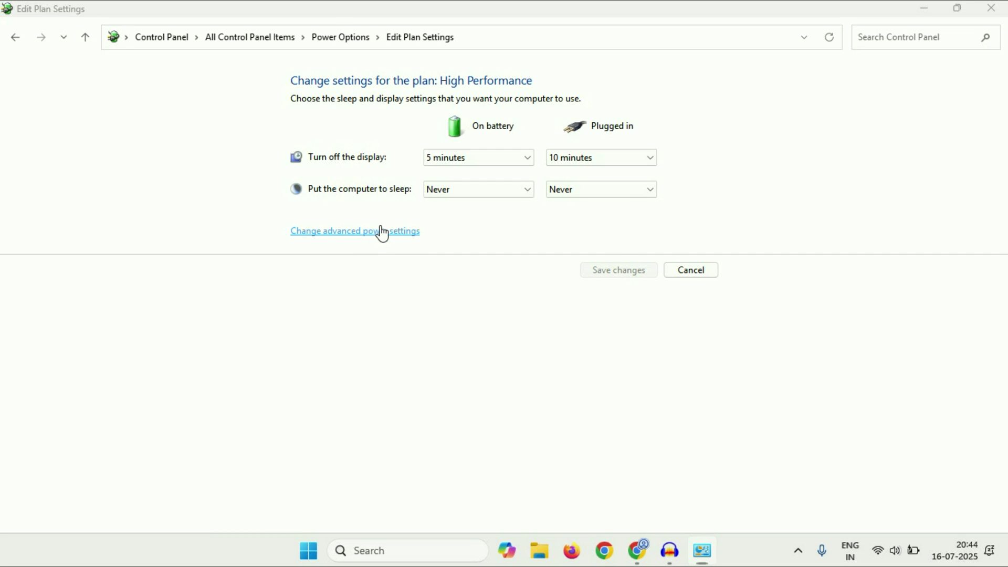
{"action": "left_click_drag", "start_coordinate": [197, 30], "coordinate": [403, 48]}
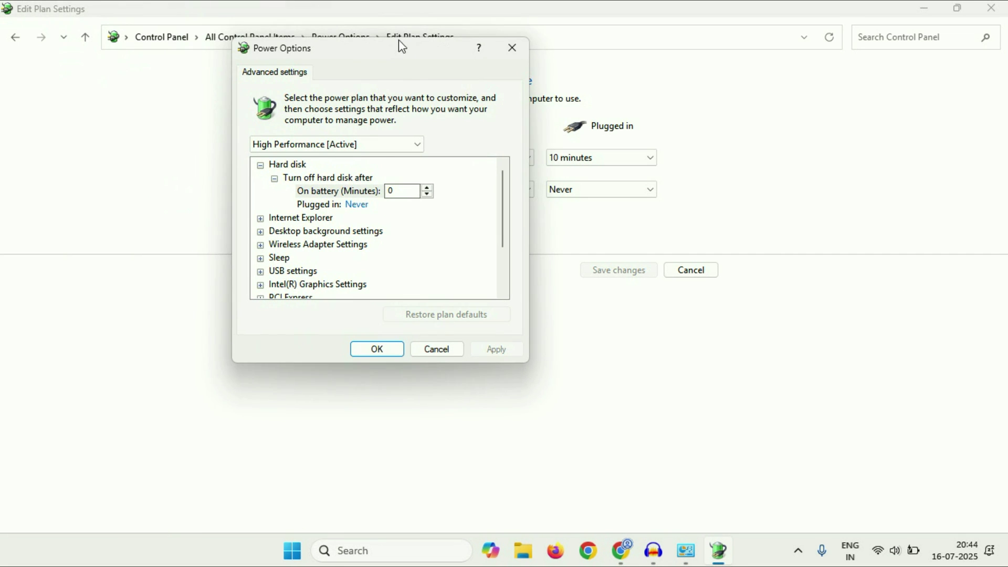
{"action": "left_click_drag", "start_coordinate": [500, 206], "coordinate": [503, 280]}
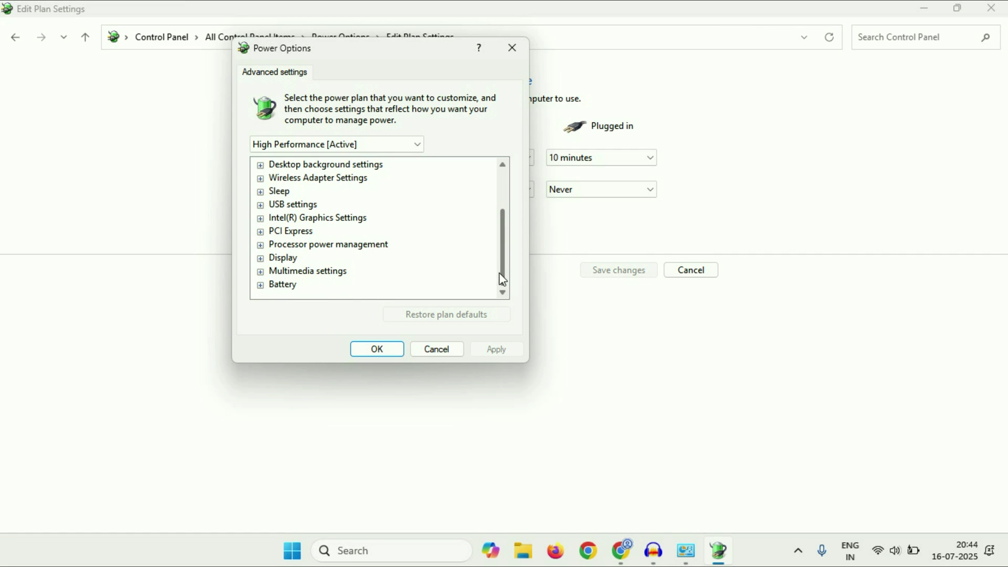
{"action": "left_click", "coordinate": [275, 260]}
{"action": "left_click", "coordinate": [260, 259]}
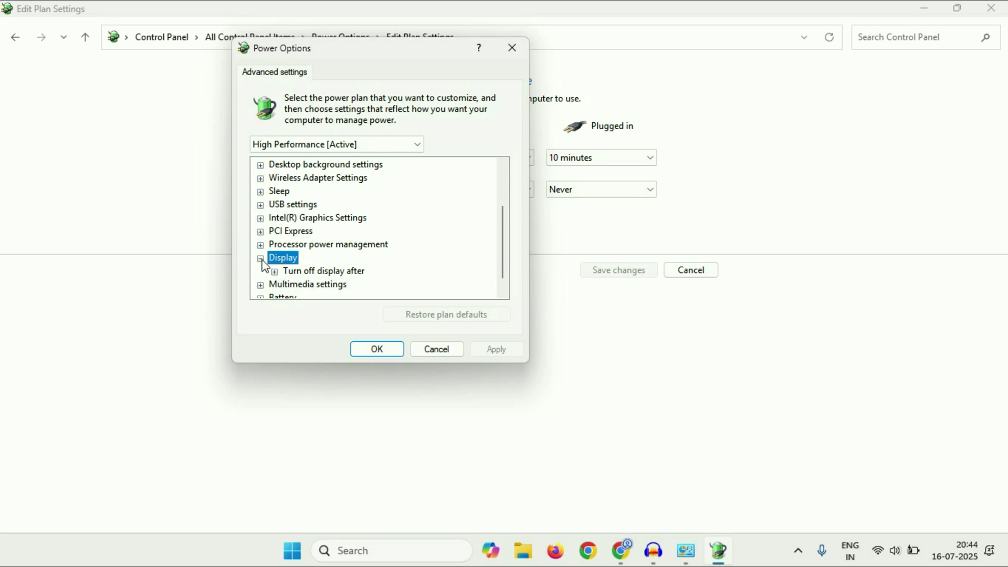
{"action": "left_click", "coordinate": [275, 273]}
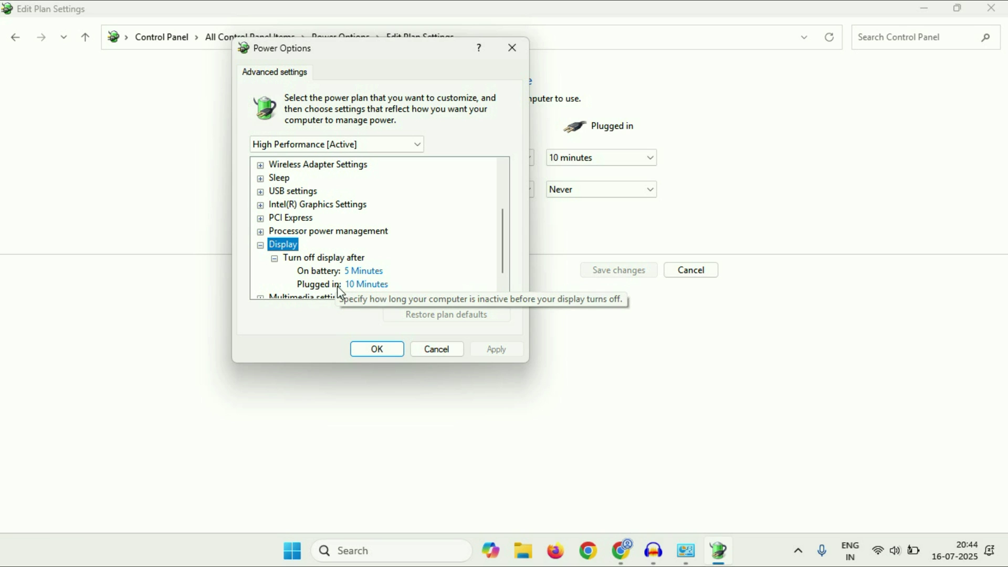
Set the display turn-off time on battery to 0 minutes (Never) and apply it.
{"action": "left_click", "coordinate": [383, 273]}
{"action": "left_click", "coordinate": [425, 268]}
{"action": "left_click", "coordinate": [425, 267]}
{"action": "left_click", "coordinate": [425, 267]}
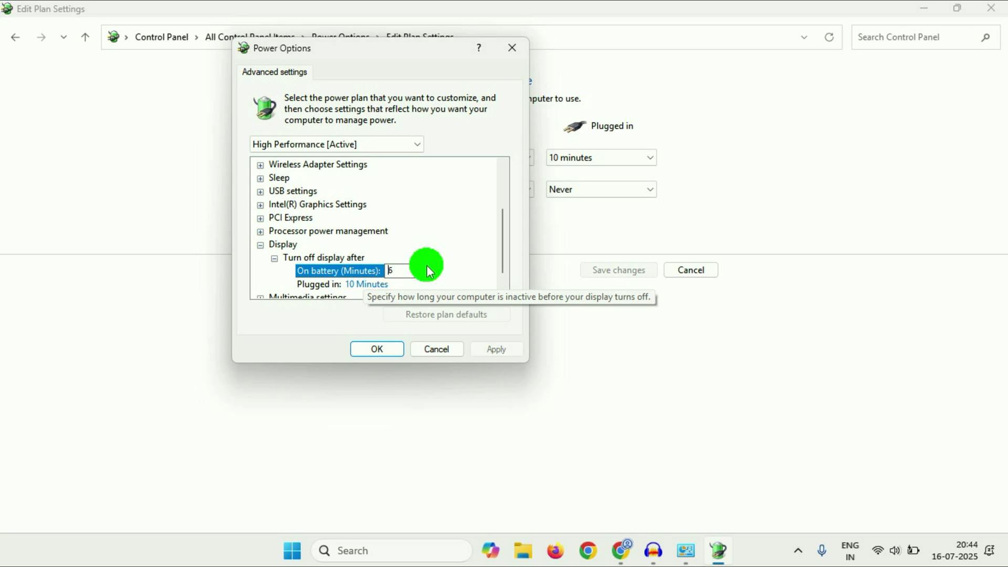
{"action": "left_click", "coordinate": [427, 268]}
{"action": "left_click", "coordinate": [427, 268]}
{"action": "left_click", "coordinate": [427, 268]}
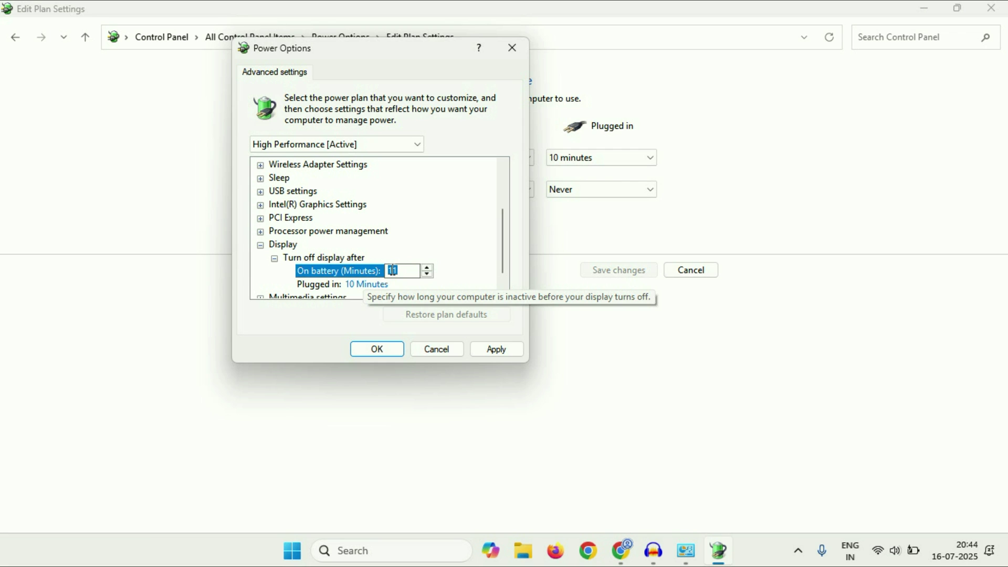
{"action": "type", "text": "000"}
{"action": "left_click", "coordinate": [495, 350]}
Set the plugged-in display turn-off time to 0 minutes, apply it, and close the power settings windows.
{"action": "left_click", "coordinate": [366, 285]}
{"action": "left_click", "coordinate": [414, 287]}
{"action": "left_click", "coordinate": [496, 349]}
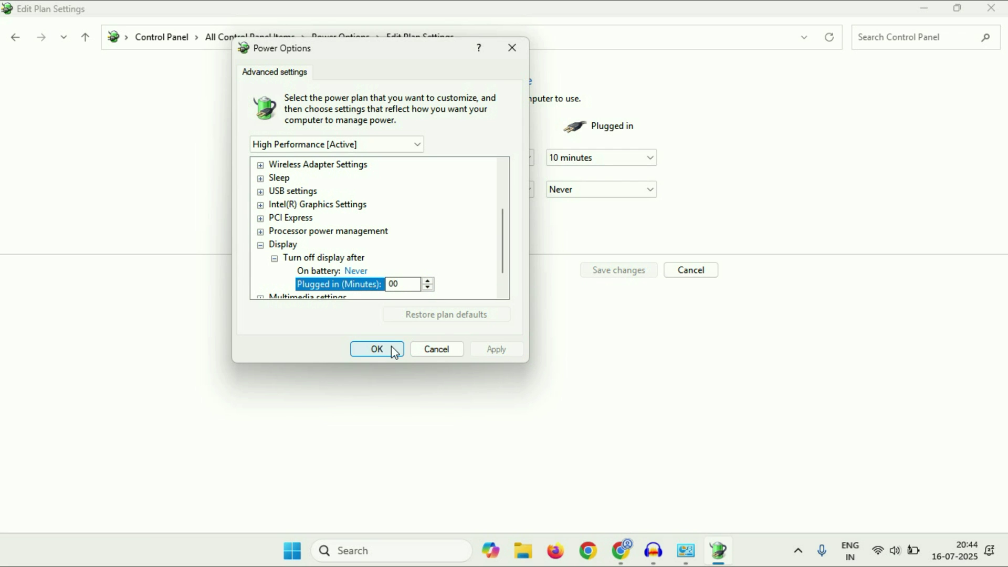
{"action": "left_click", "coordinate": [391, 350]}
{"action": "key", "text": "alt+F4"}
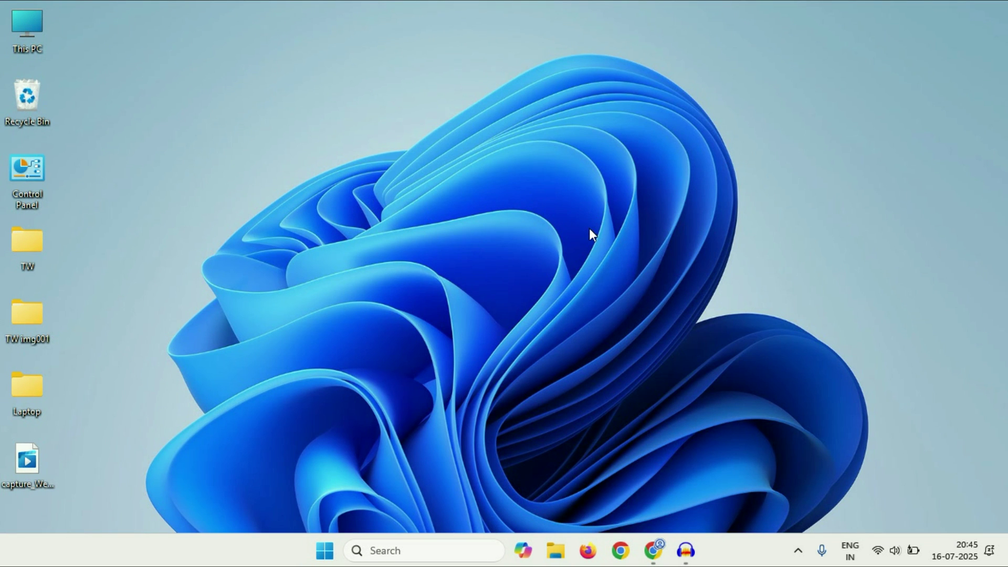
Search for Command Prompt, run it as administrator, and move its window toward the middle of the desktop.
{"action": "left_click", "coordinate": [402, 550]}
{"action": "type", "text": "cm"}
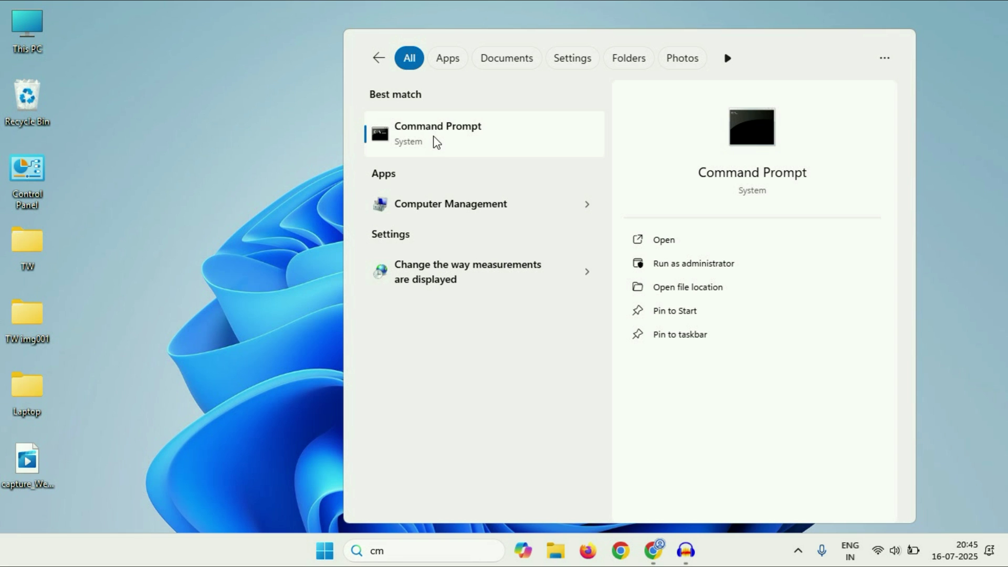
{"action": "right_click", "coordinate": [435, 142]}
{"action": "left_click", "coordinate": [500, 155]}
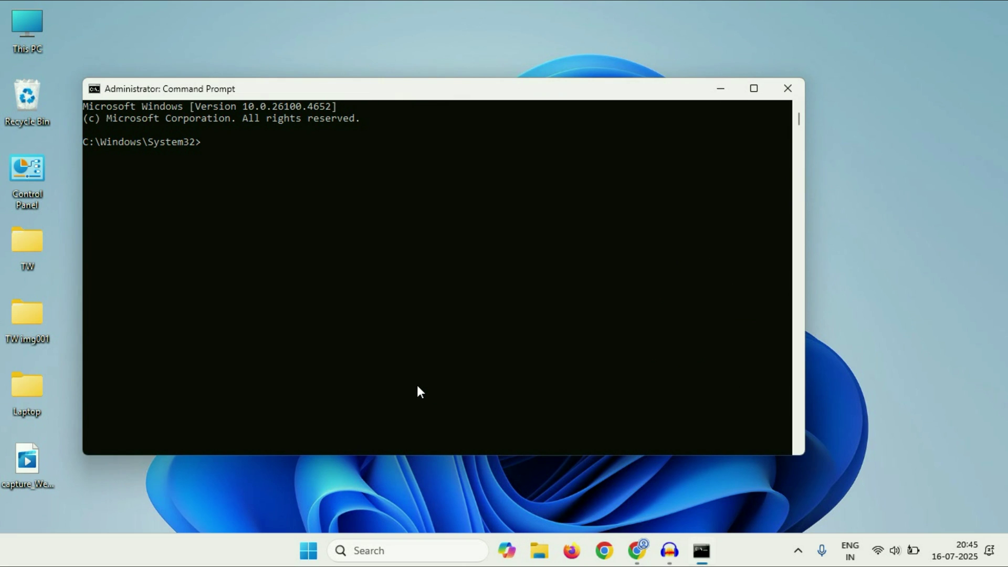
{"action": "left_click_drag", "start_coordinate": [365, 94], "coordinate": [435, 108]}
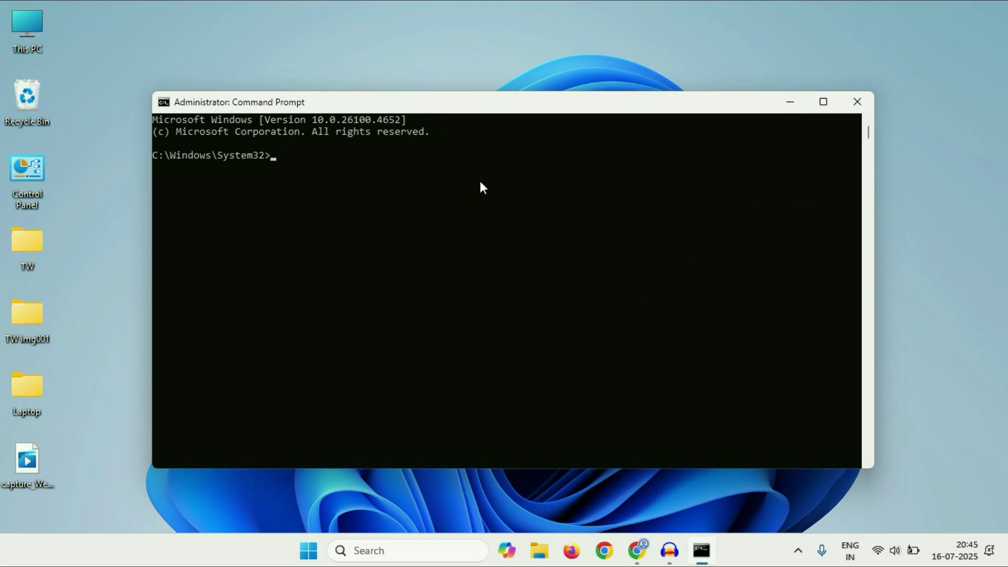
Run the sfc /scannow system file scan and close Command Prompt.
{"action": "type", "text": "sfc /scannow"}
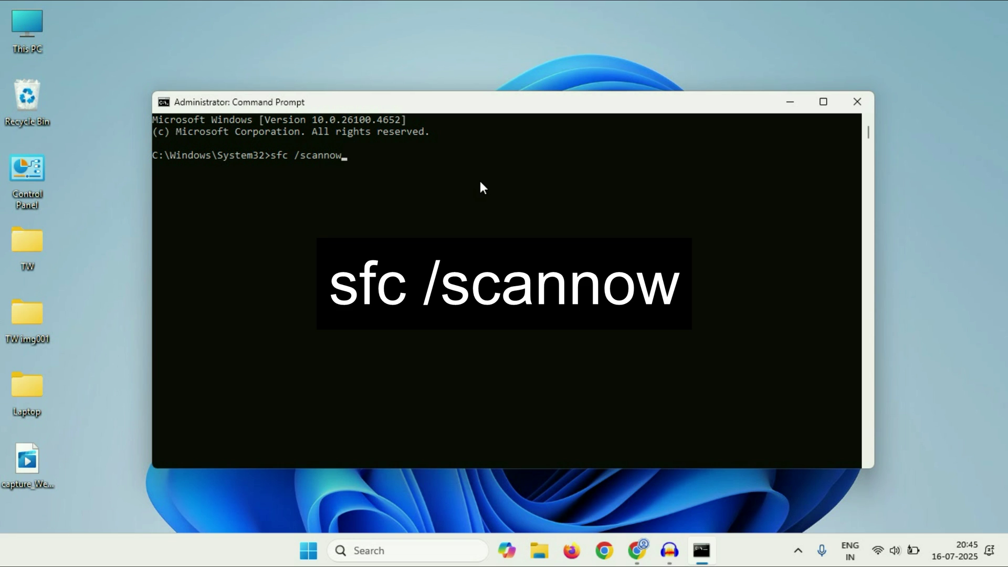
{"action": "key", "text": "Return"}
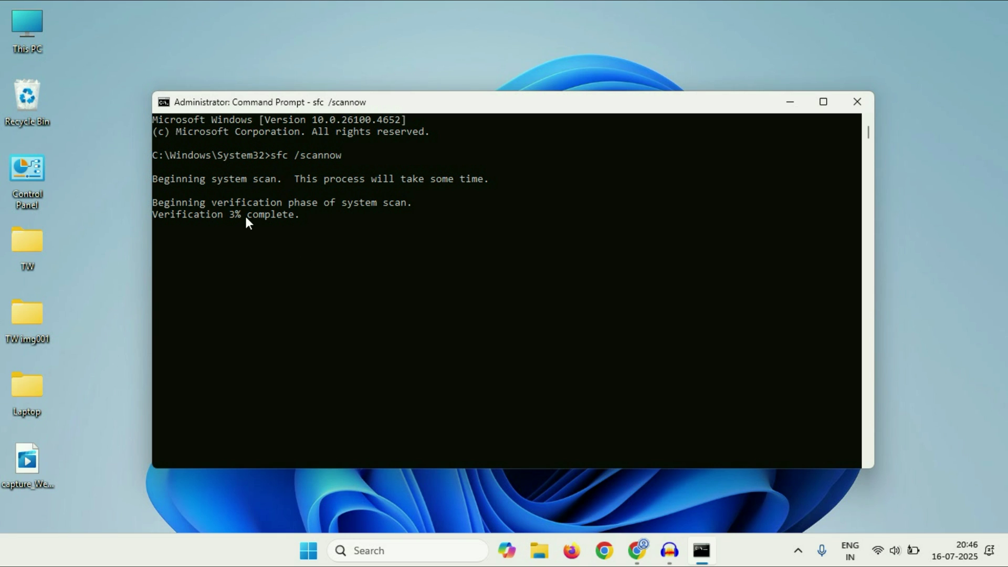
{"action": "left_click", "coordinate": [858, 101]}
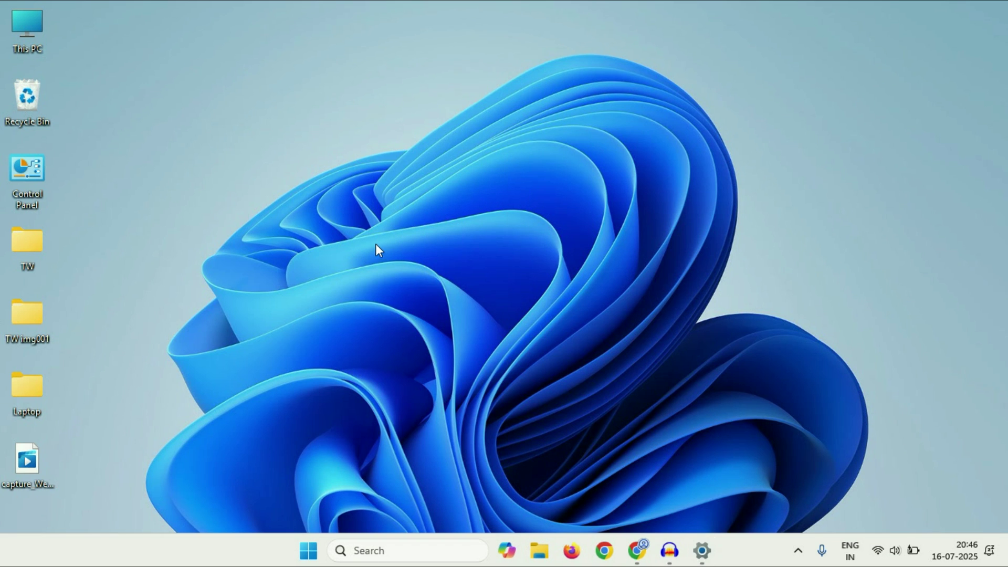
Download and install all available updates through Windows Update, and minimize Settings.
{"action": "left_click", "coordinate": [701, 549]}
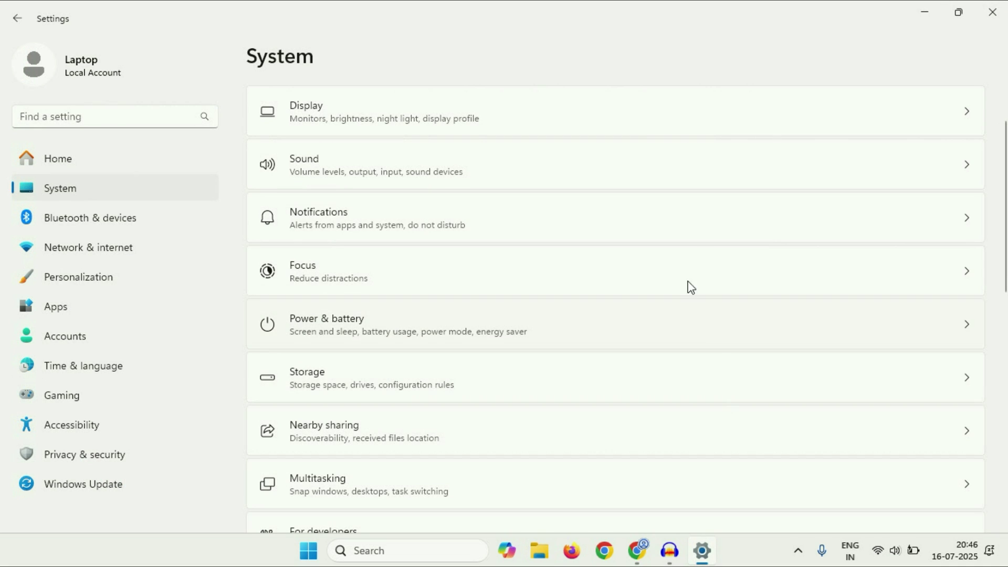
{"action": "left_click", "coordinate": [105, 495]}
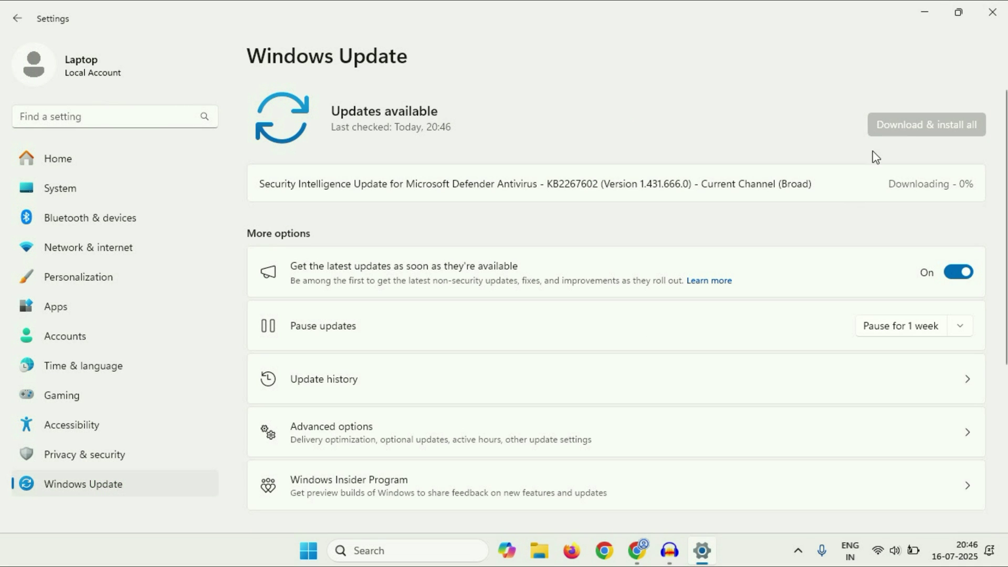
{"action": "left_click", "coordinate": [927, 16]}
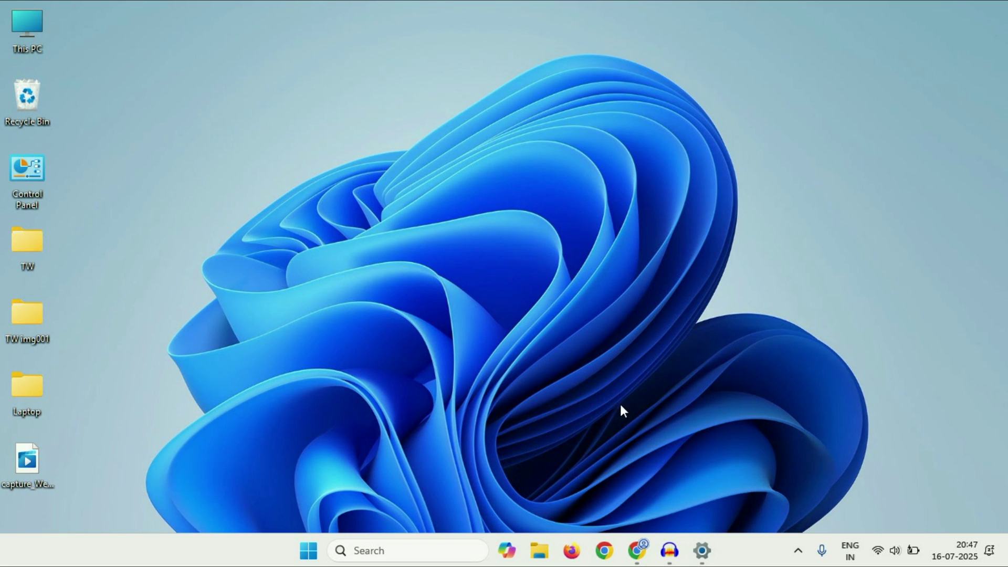